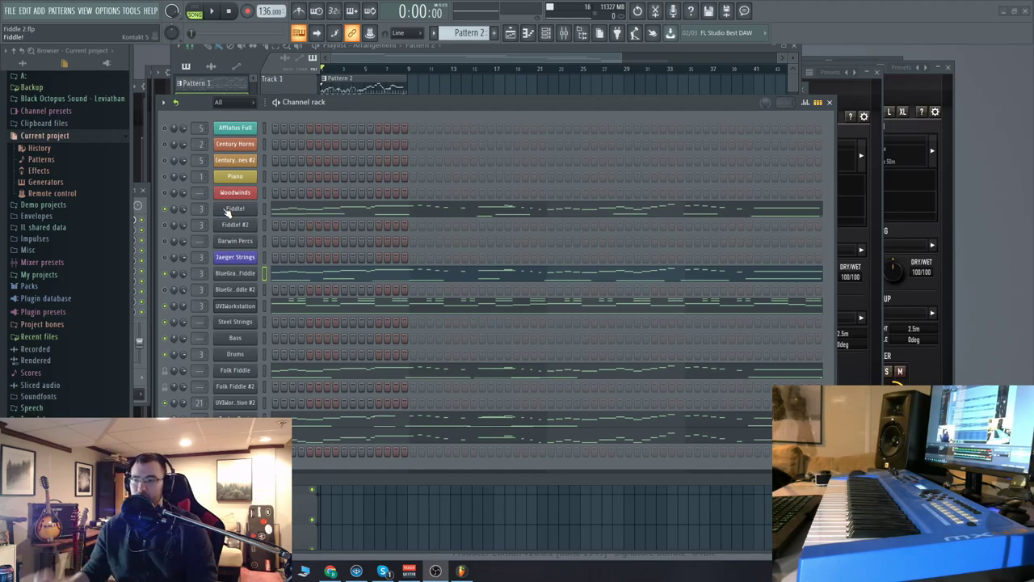
# - Open the Fiddle! Kontakt instrument, look it over, and close it
pyautogui.moveTo(414, 106); pyautogui.dragTo(400, 105)
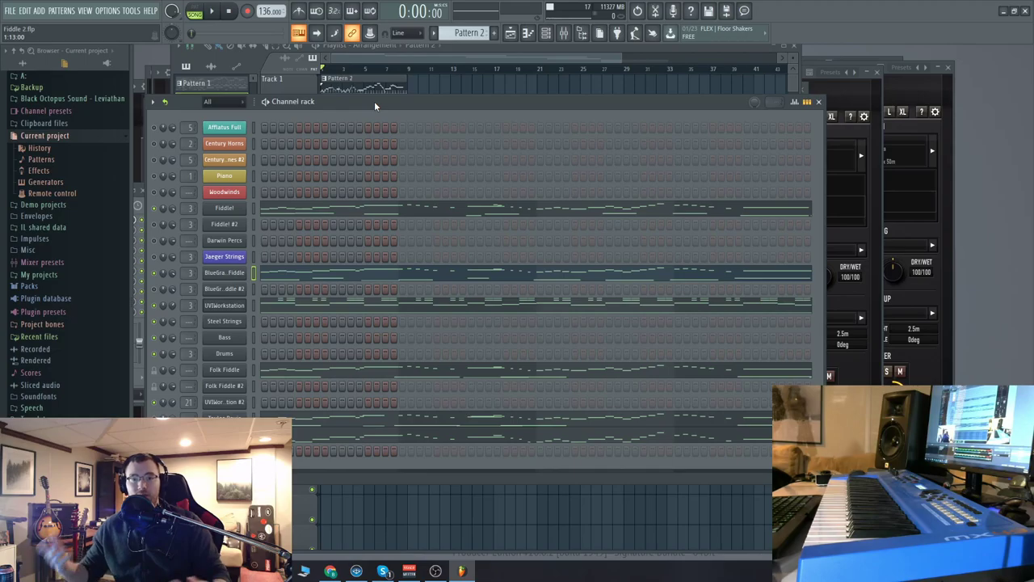
pyautogui.click(232, 208)
pyautogui.moveTo(510, 101); pyautogui.dragTo(525, 70)
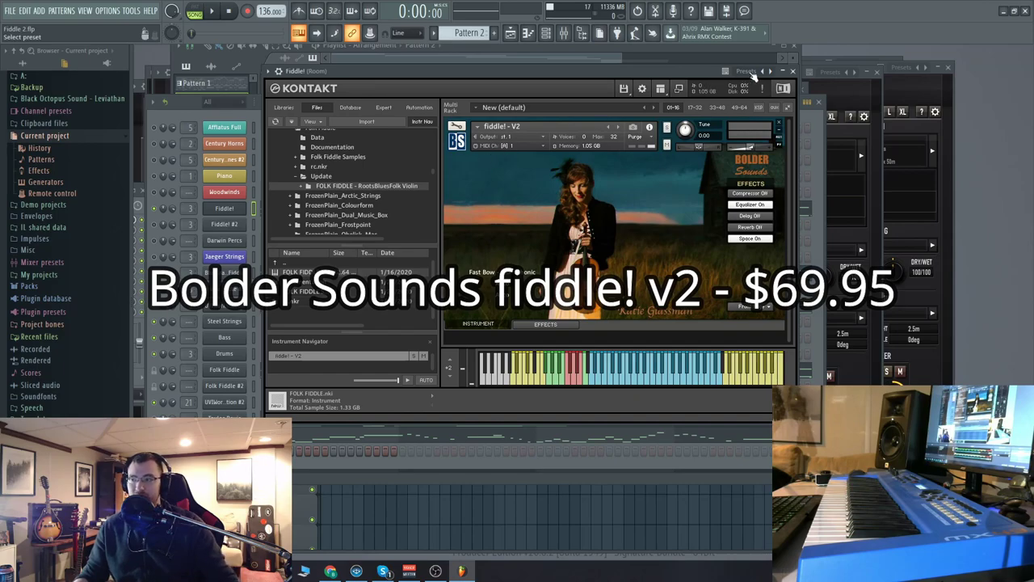
pyautogui.click(795, 73)
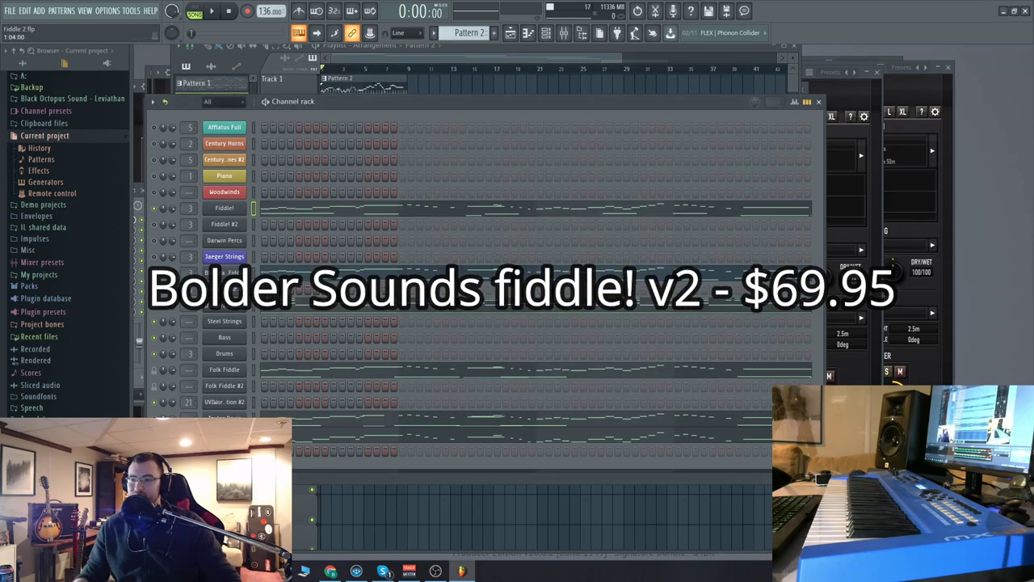
# - Audition the Bluegrass Fiddle and Folk Fiddle Kontakt instruments, closing each afterwards
pyautogui.click(233, 275)
pyautogui.moveTo(544, 102); pyautogui.dragTo(548, 96)
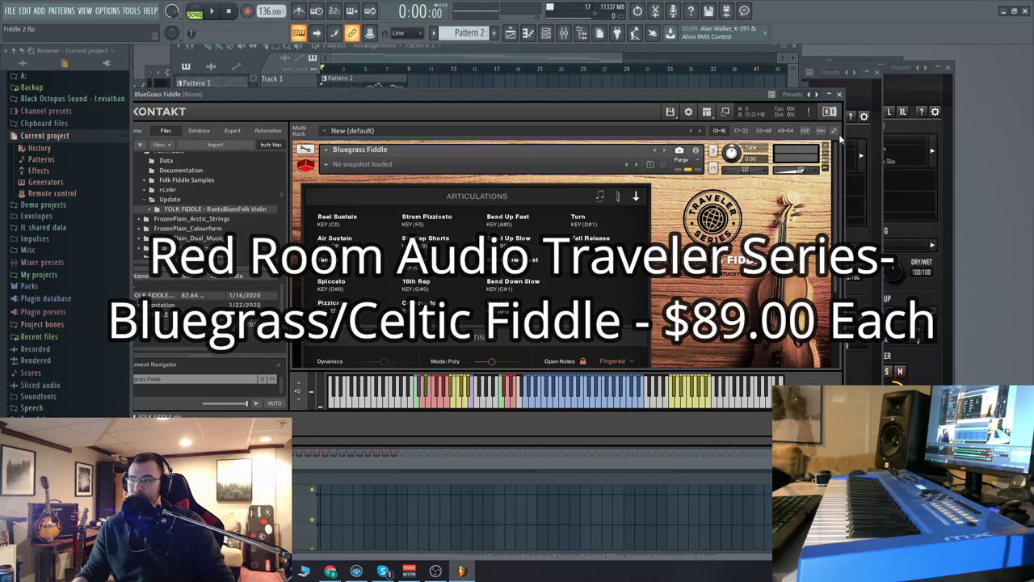
pyautogui.click(842, 94)
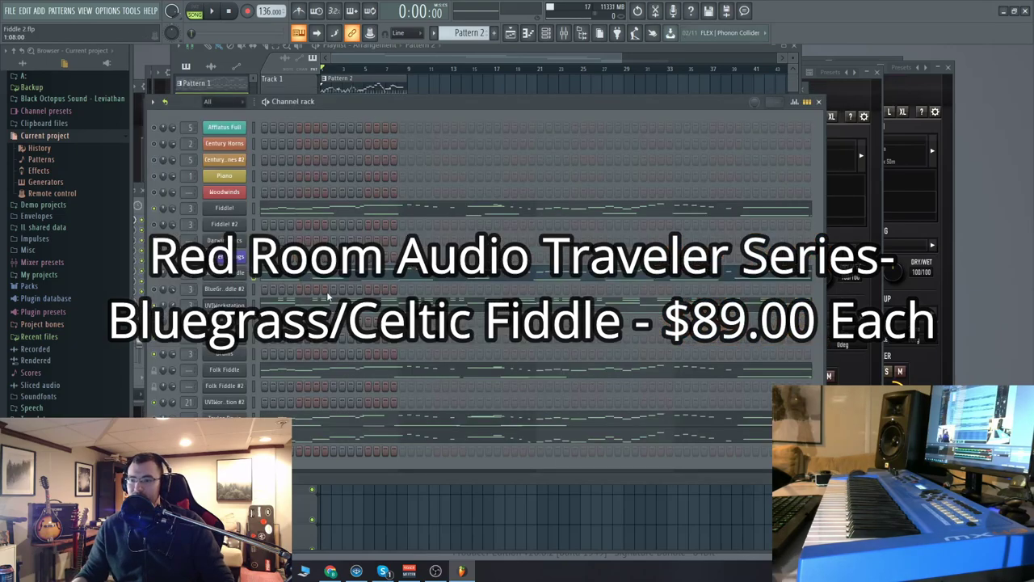
pyautogui.click(229, 378)
pyautogui.moveTo(518, 91); pyautogui.dragTo(497, 83)
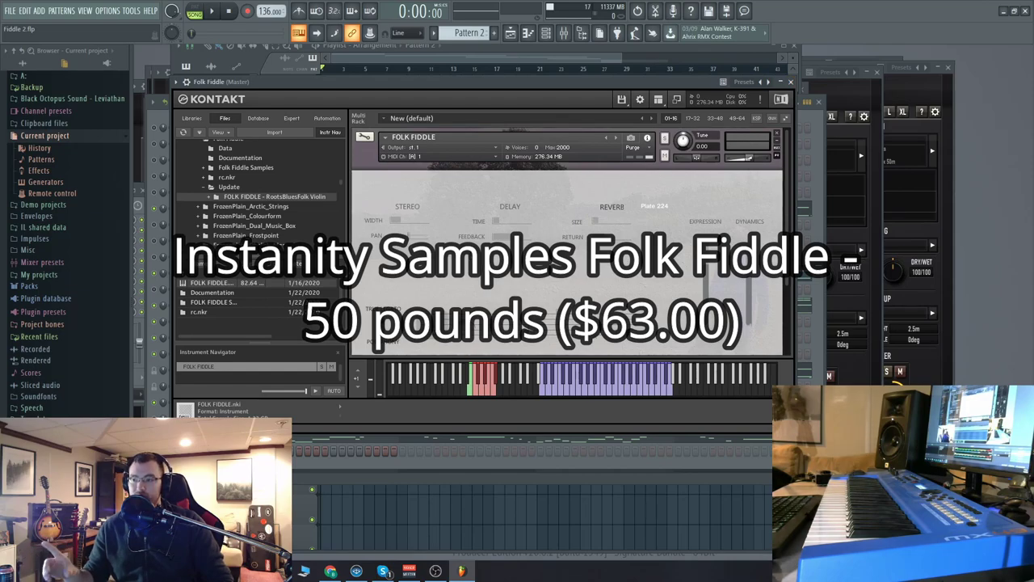
pyautogui.click(791, 83)
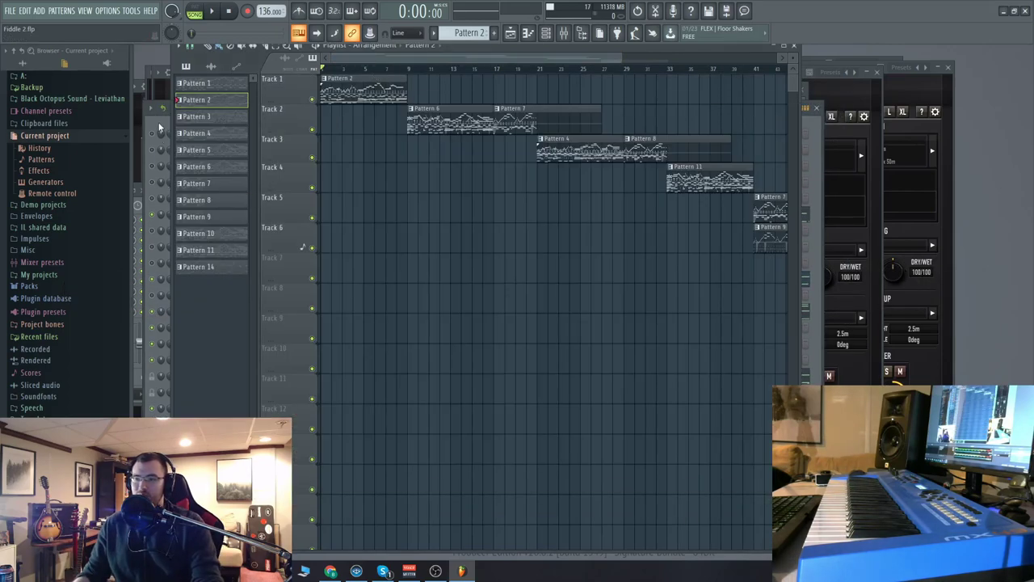
# - Start the bluegrass arrangement playing with the BlueGrass Fiddle instrument window open
pyautogui.press('F6')
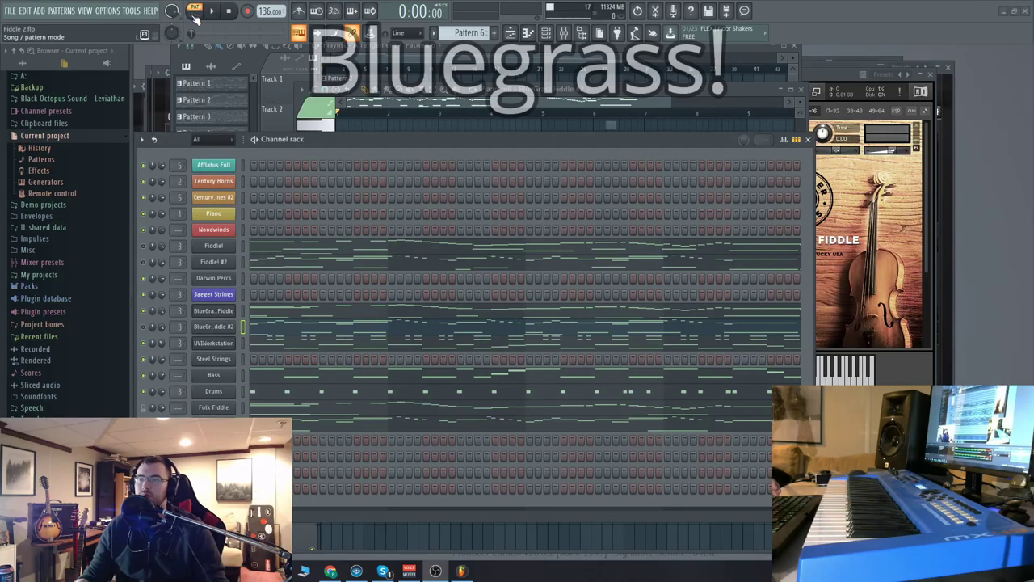
pyautogui.press('space')
pyautogui.click(212, 326)
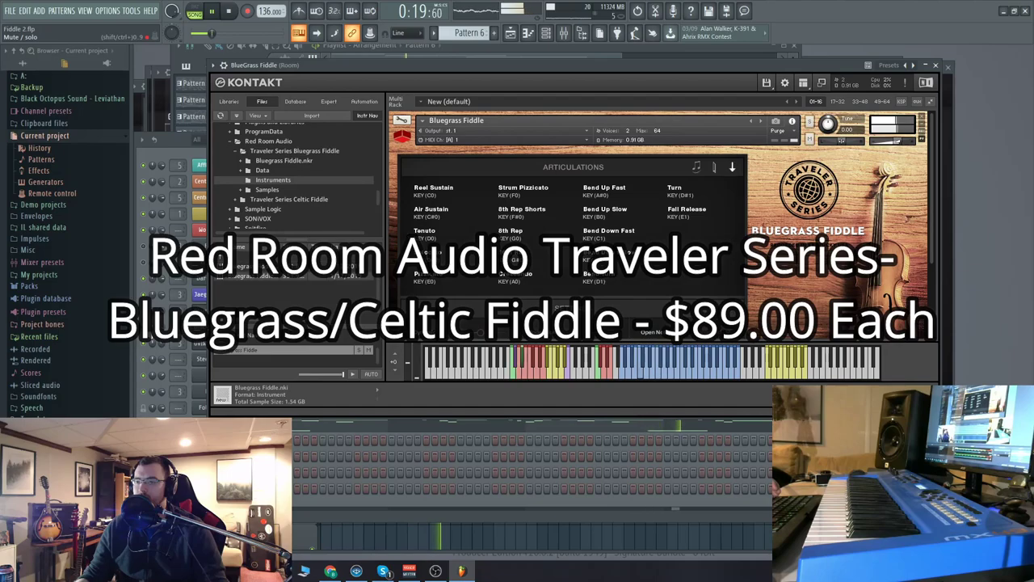
pyautogui.press('F6')
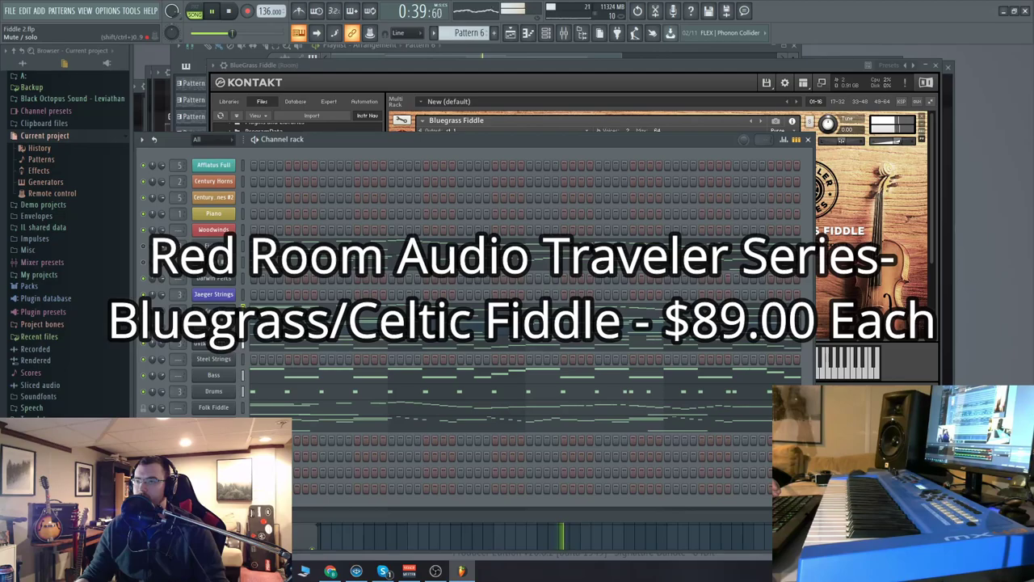
# - Switch between playlist and channel rack during playback, shifting the rack to reveal more tracks
pyautogui.click(446, 52)
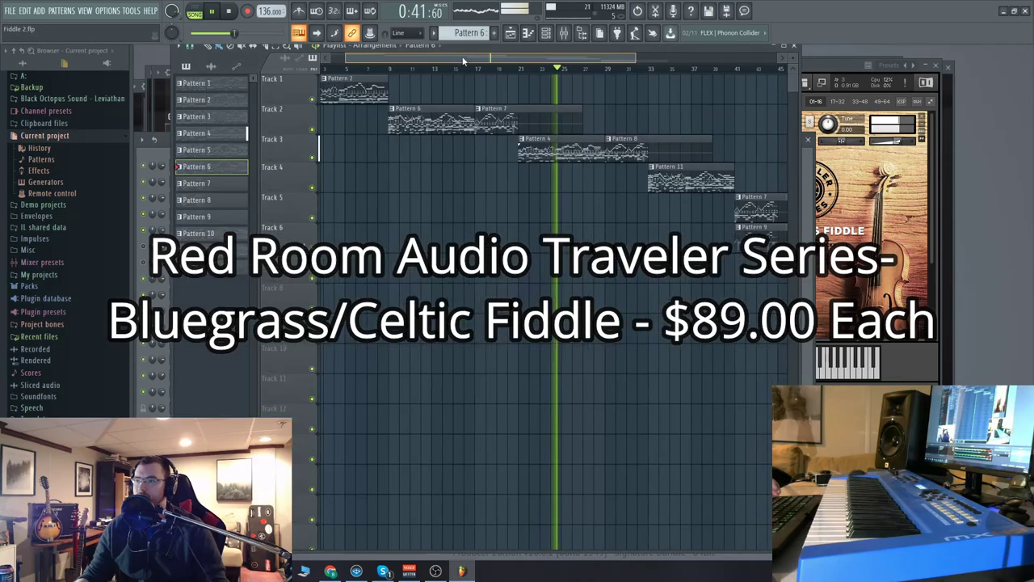
pyautogui.hscroll(4, 464, 61)
pyautogui.click(159, 158)
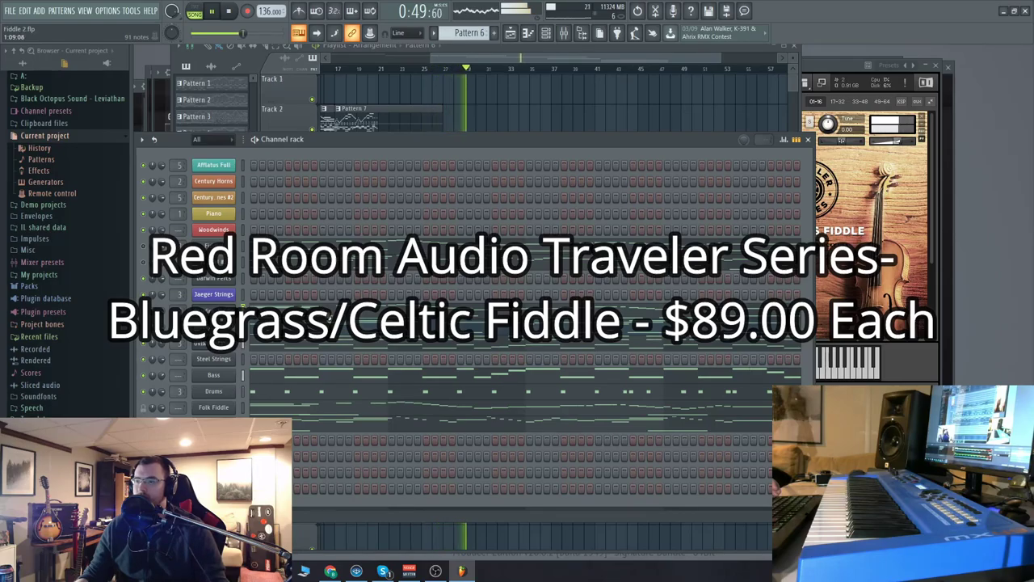
pyautogui.moveTo(454, 155)
pyautogui.mouseDown()
pyautogui.moveTo(473, 360)
pyautogui.moveTo(476, 263)
pyautogui.moveTo(462, 146)
pyautogui.mouseUp()
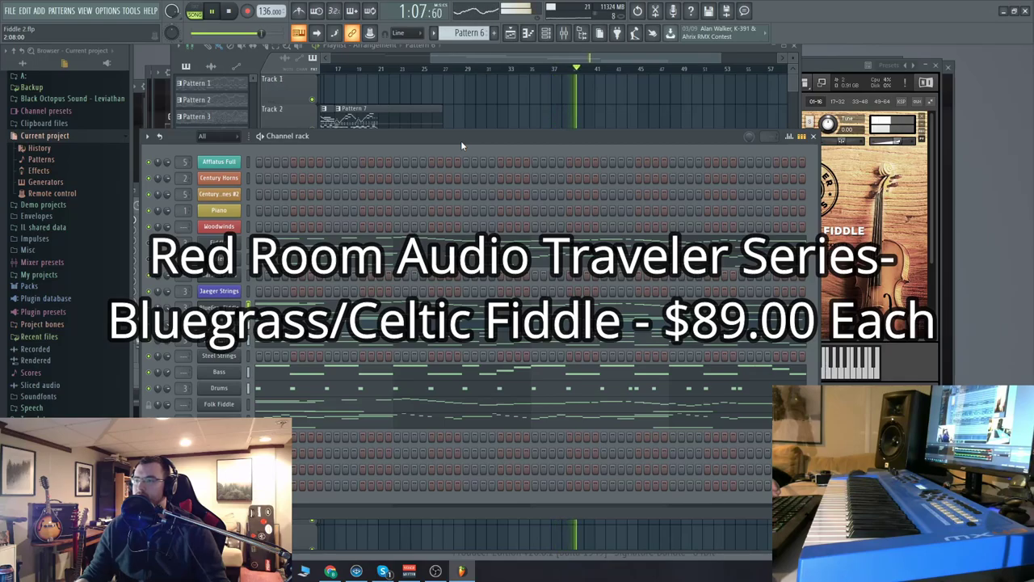
pyautogui.moveTo(460, 141); pyautogui.dragTo(480, 246)
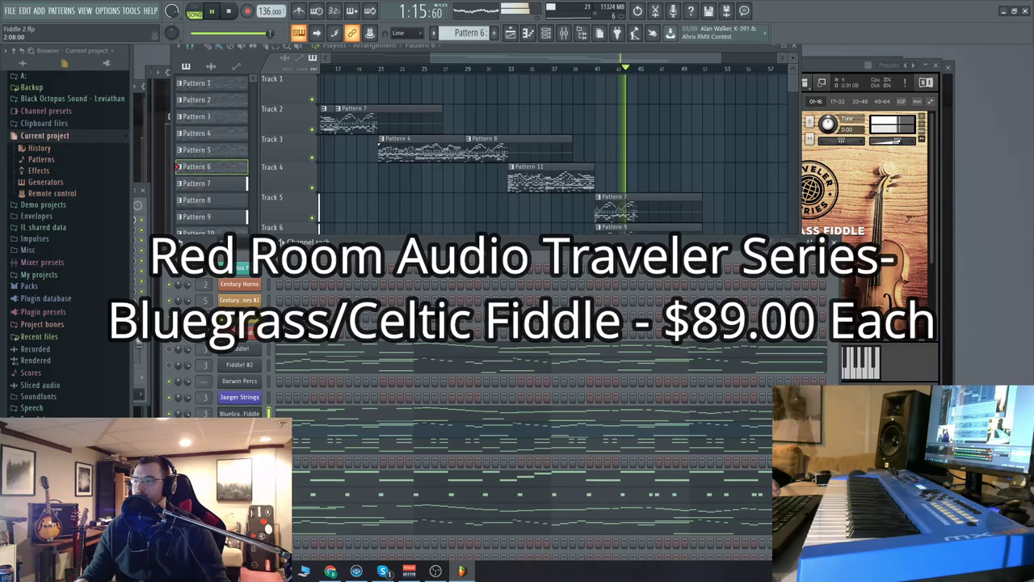
pyautogui.moveTo(480, 244); pyautogui.dragTo(473, 137)
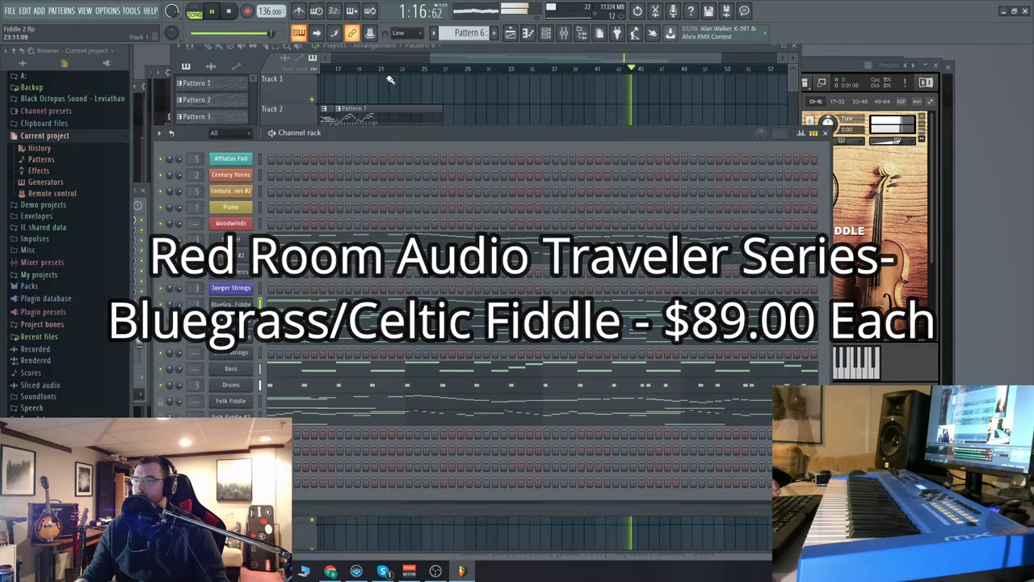
# - Stop playback at the start and open the BlueGrass Fiddle #2 instrument behind the channel rack
pyautogui.click(229, 12)
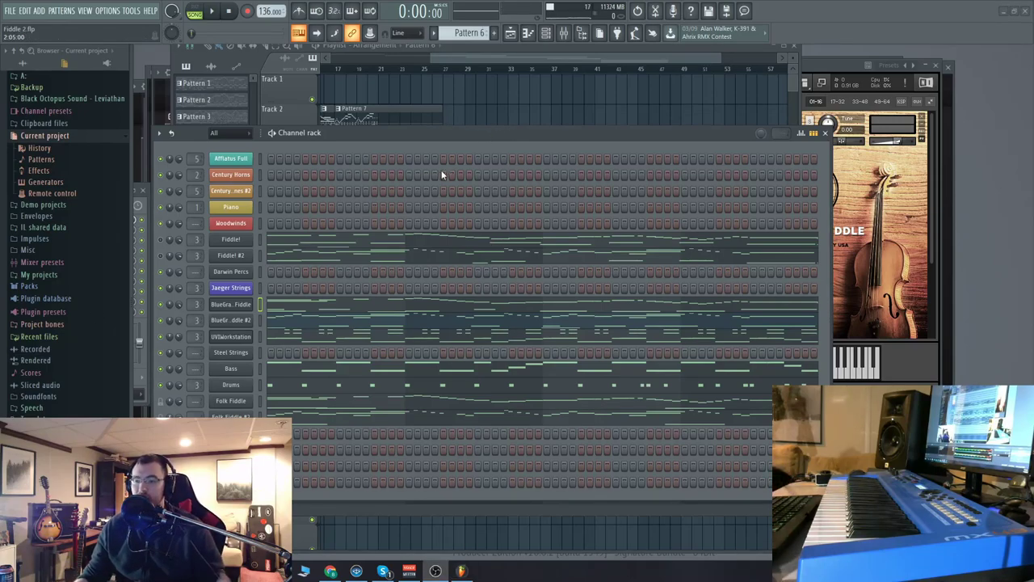
pyautogui.click(241, 325)
pyautogui.click(345, 63)
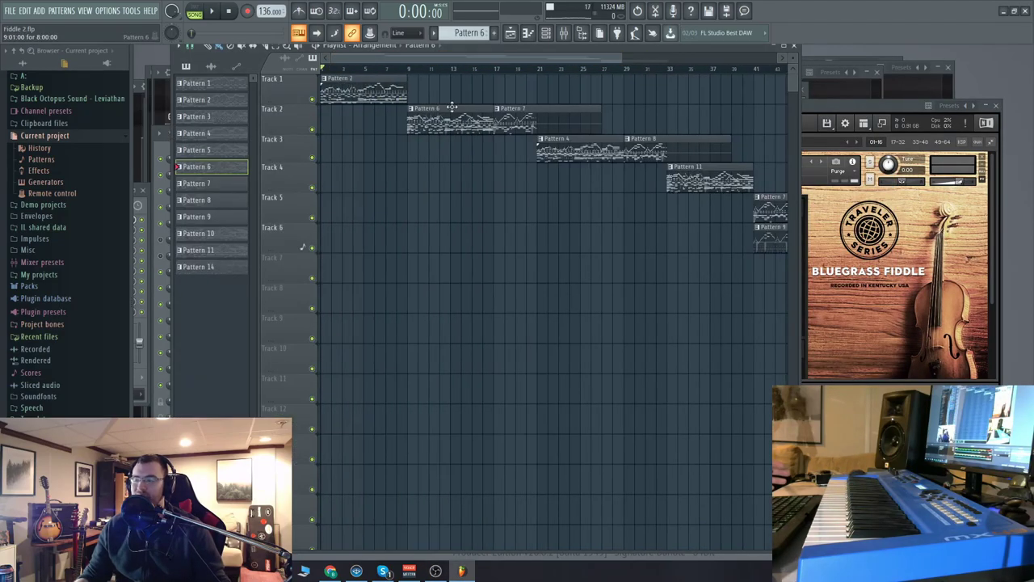
pyautogui.click(830, 108)
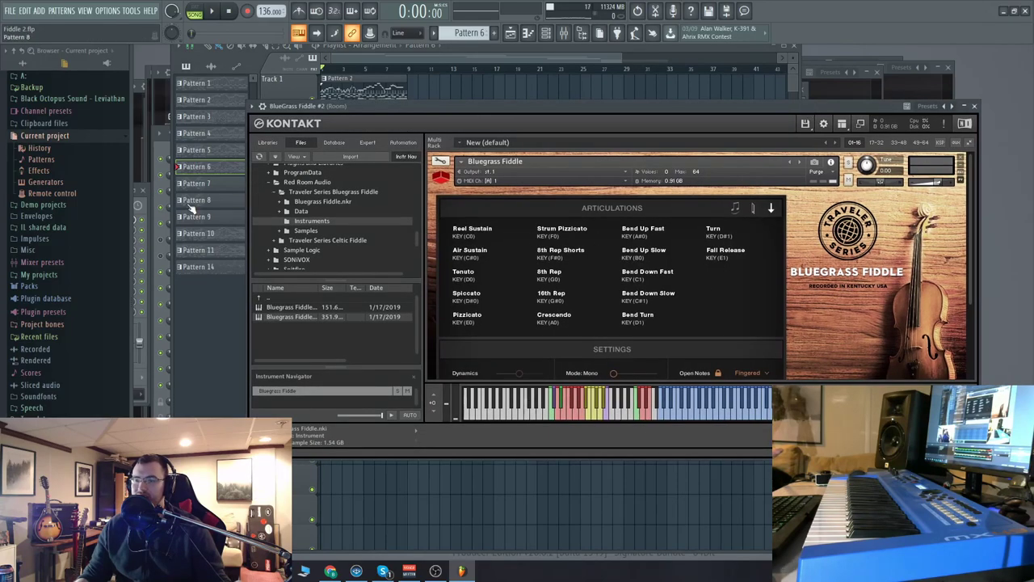
pyautogui.click(160, 151)
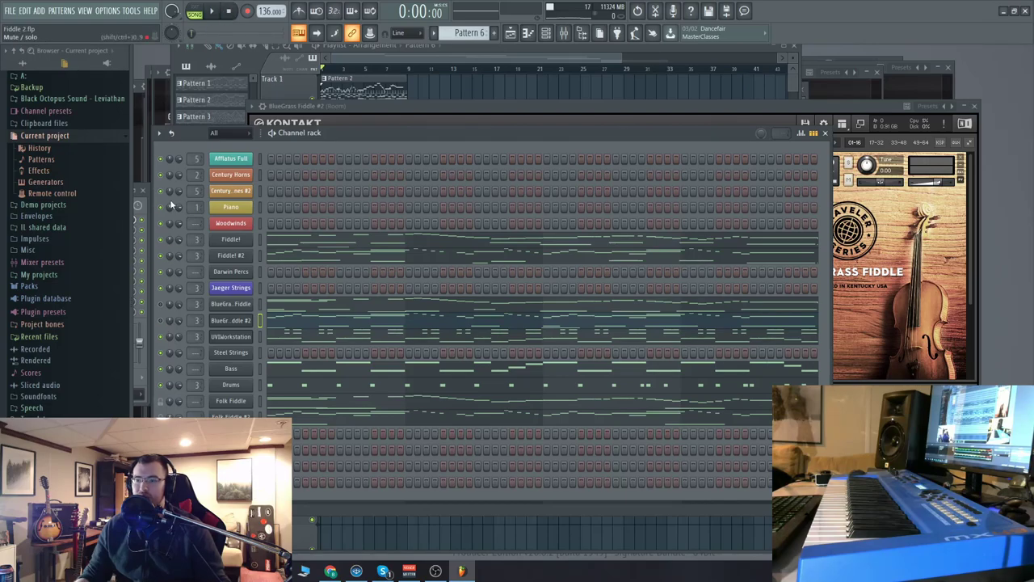
# - Start the song and open the Fiddle! (Bolder Sounds fiddle! v2) instrument window
pyautogui.press('space')
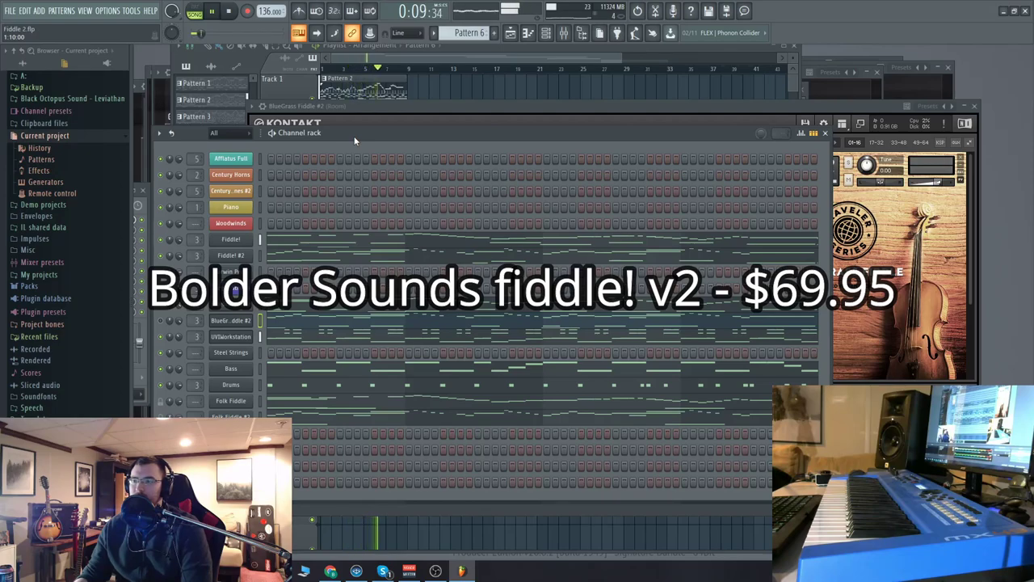
pyautogui.click(234, 240)
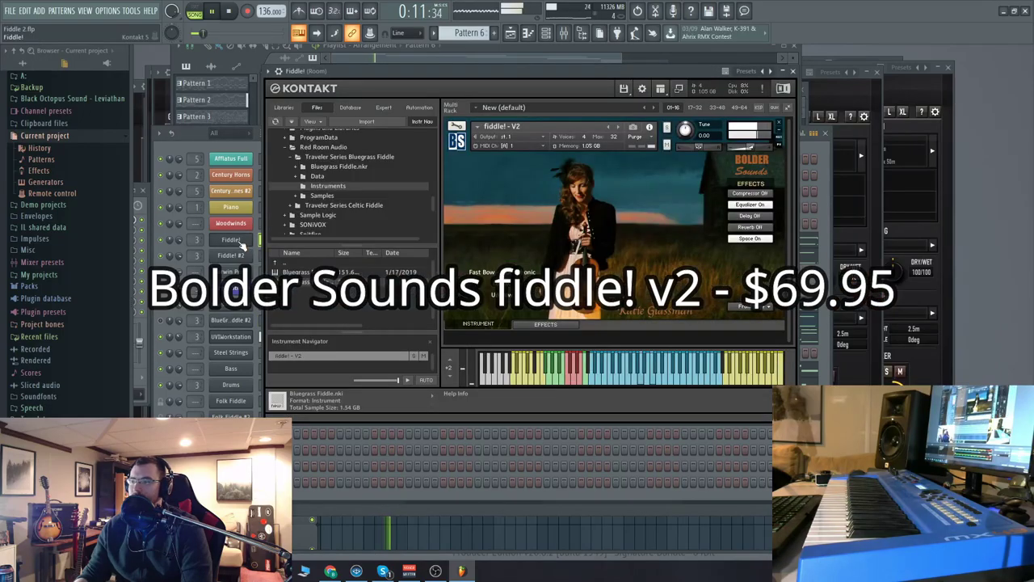
pyautogui.moveTo(499, 81); pyautogui.dragTo(479, 83)
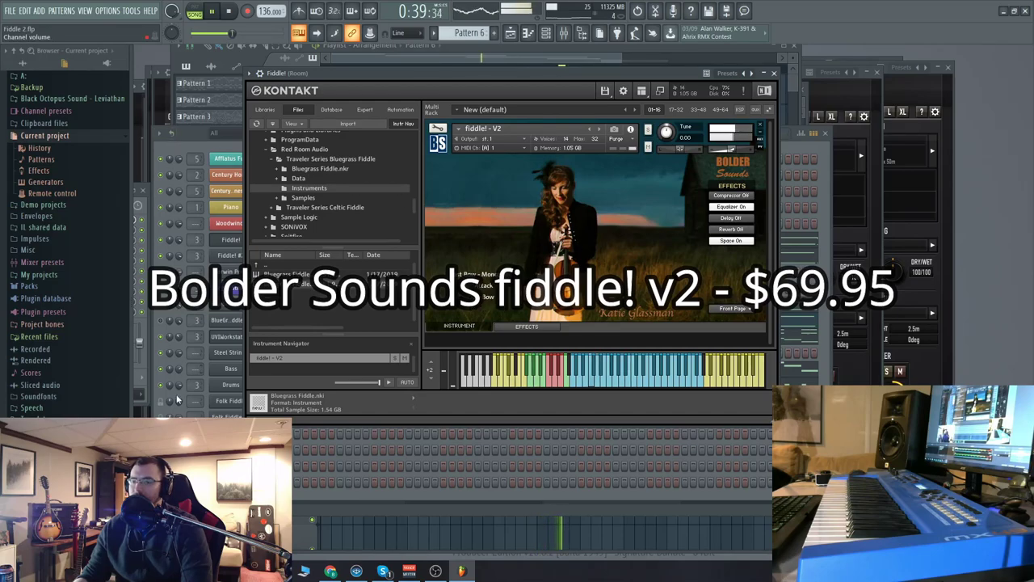
# - Switch between the channel rack, Fiddle! window and playlist while the song plays
pyautogui.click(169, 288)
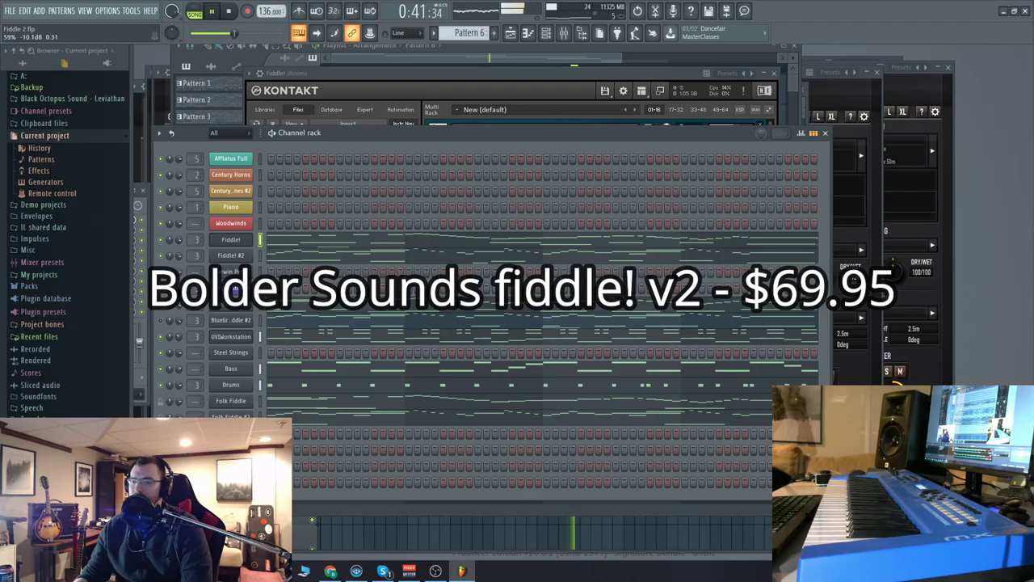
pyautogui.click(524, 79)
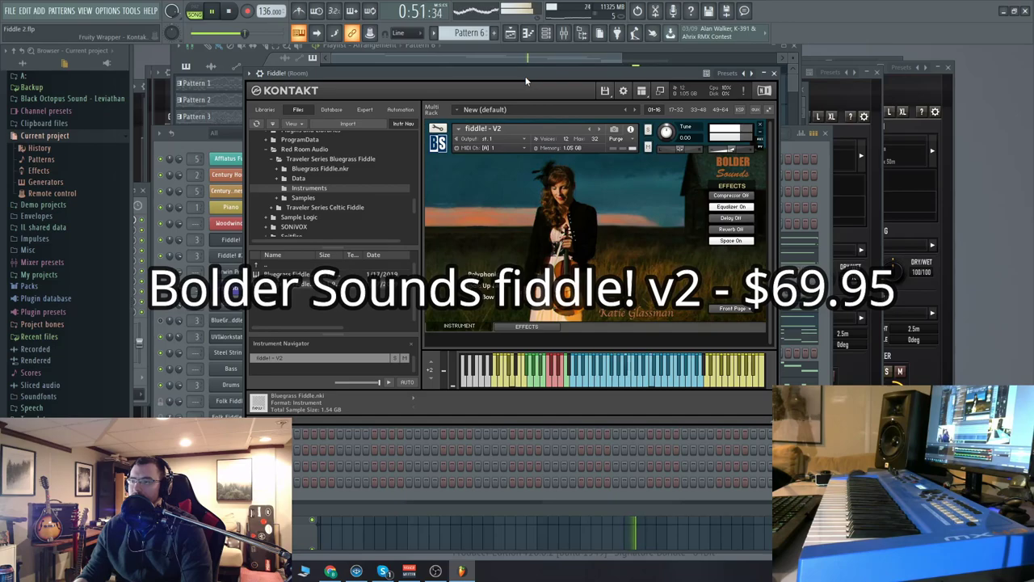
pyautogui.moveTo(525, 81); pyautogui.dragTo(522, 84)
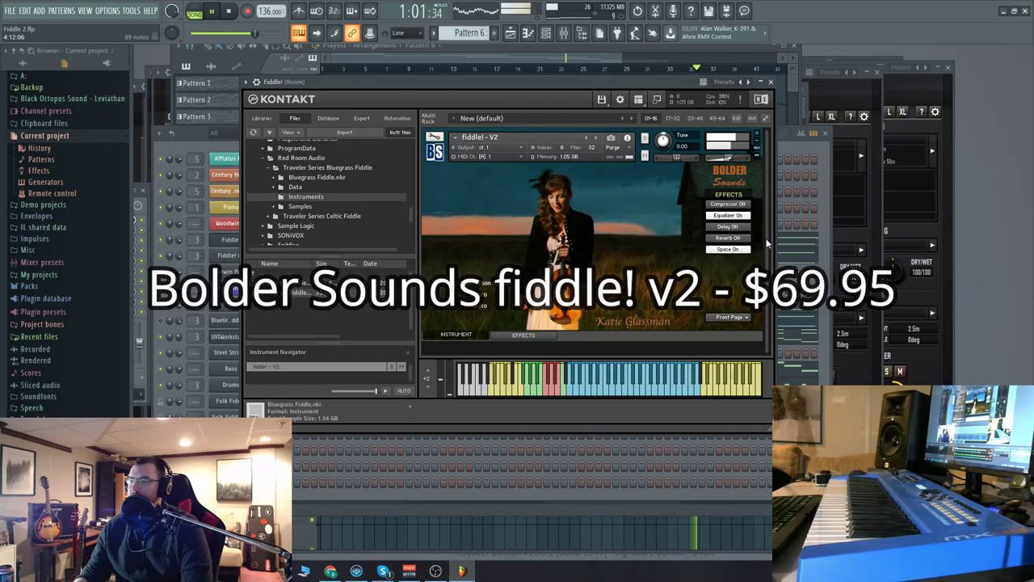
pyautogui.click(172, 147)
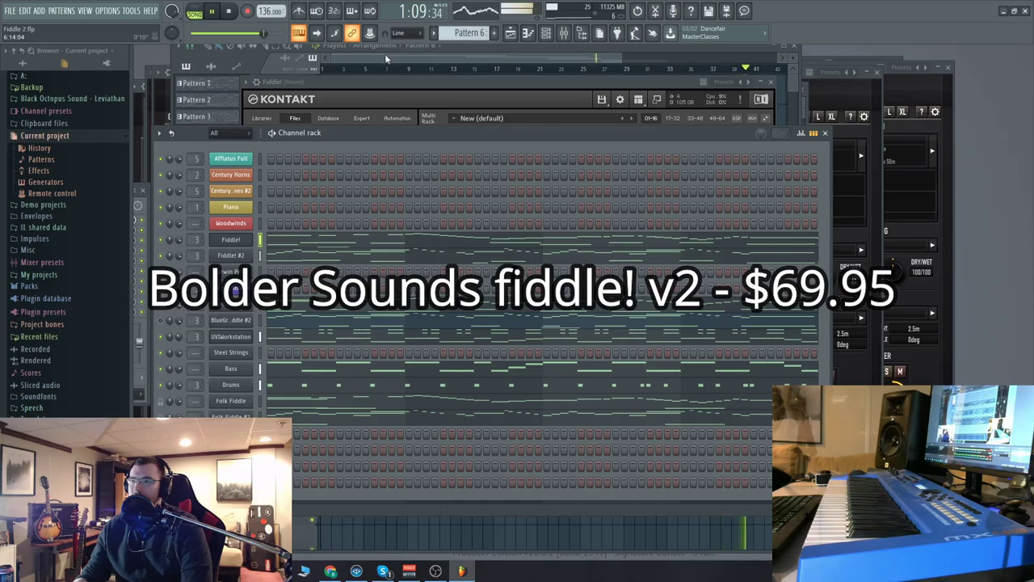
pyautogui.click(408, 58)
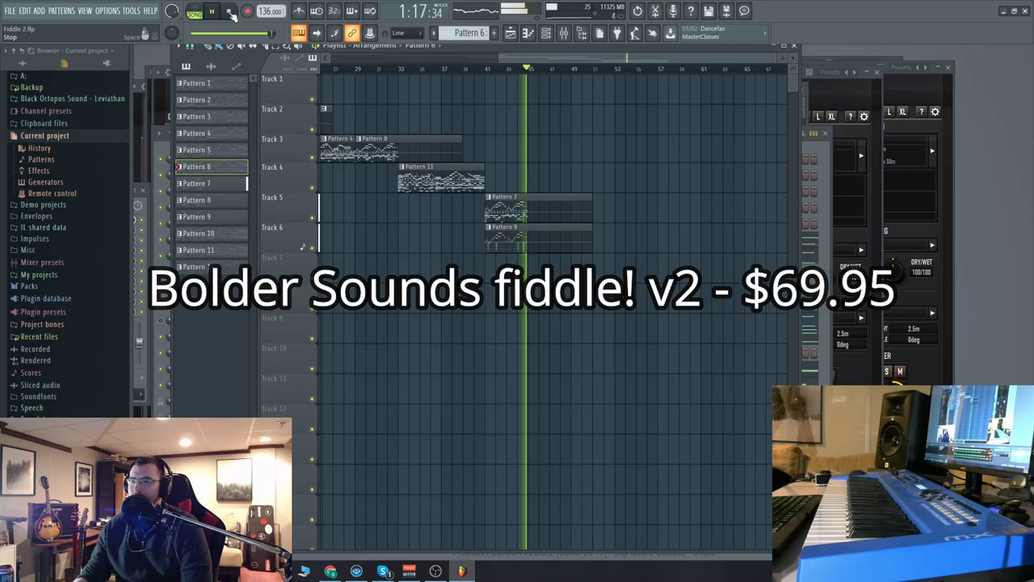
# - Stop playback, scroll the playlist back to bar 1, and select Pattern 2 in the channel rack
pyautogui.click(230, 14)
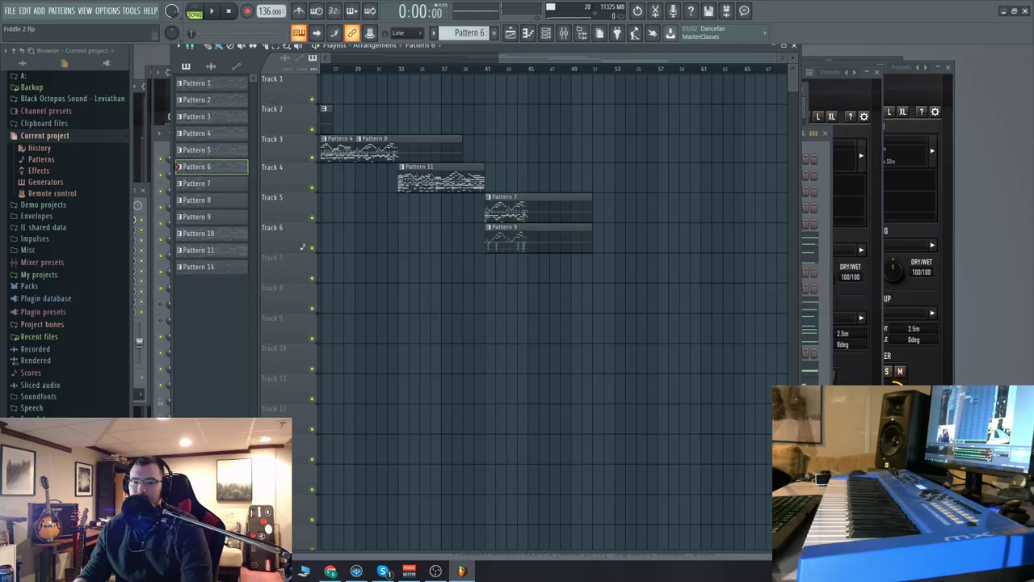
pyautogui.moveTo(485, 58); pyautogui.dragTo(289, 98)
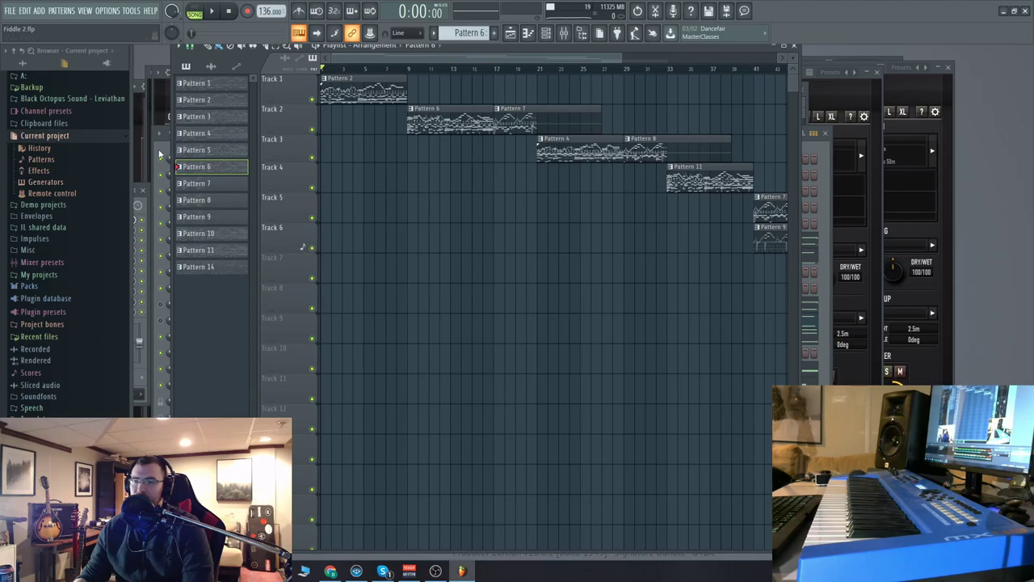
pyautogui.press('F6')
pyautogui.moveTo(378, 133); pyautogui.dragTo(380, 127)
pyautogui.press('KP_Subtract')
pyautogui.press('KP_Subtract')
pyautogui.press('KP_Subtract')
pyautogui.press('KP_Subtract')
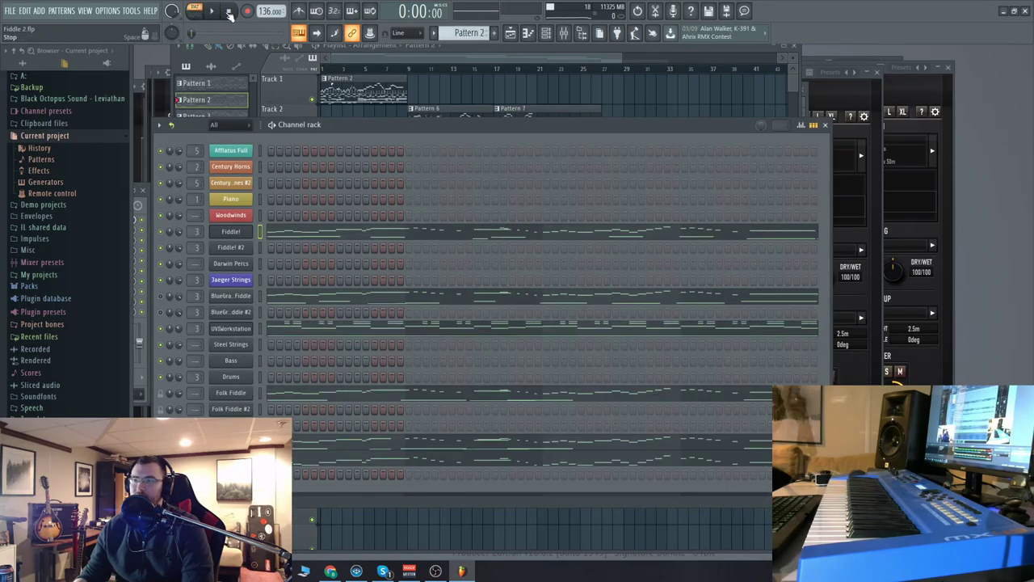
# - Play Pattern 2 twice, stopping playback each time
pyautogui.press('space')
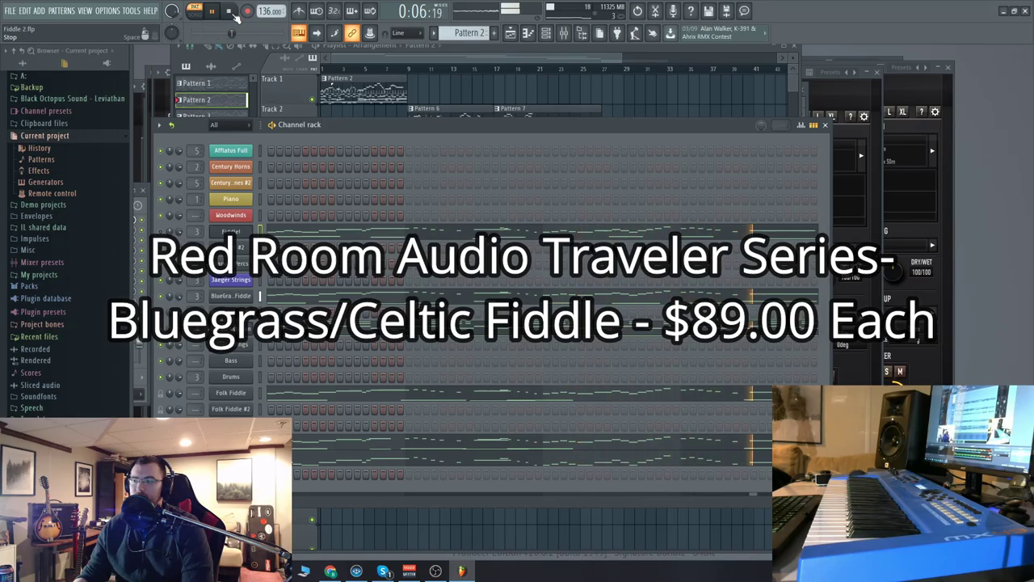
pyautogui.click(234, 14)
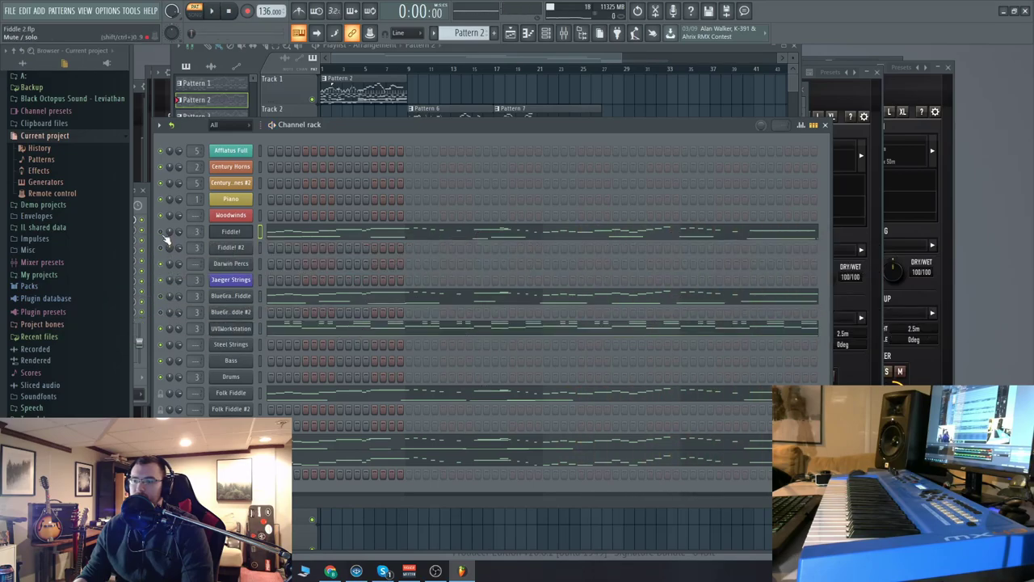
pyautogui.click(214, 14)
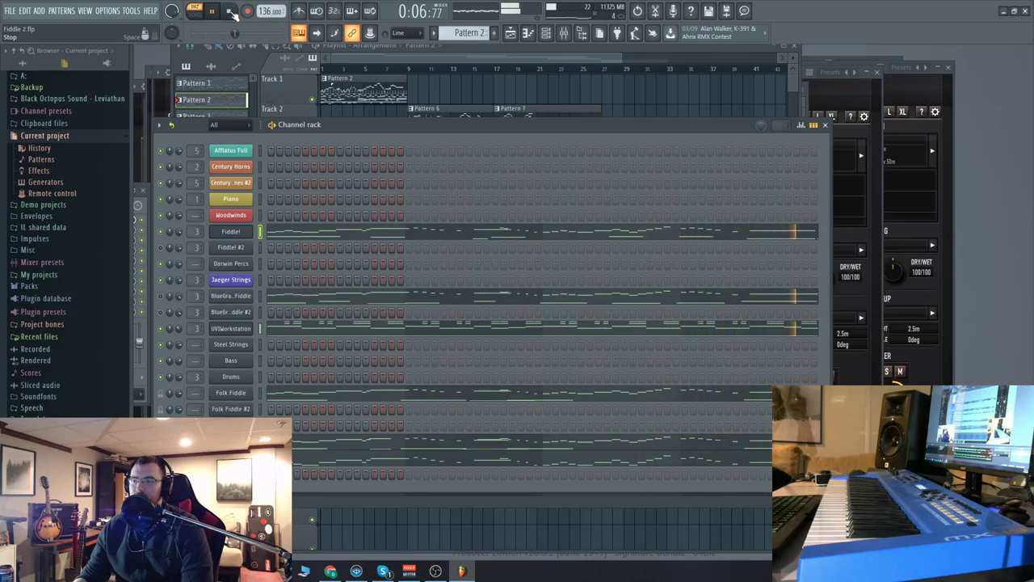
pyautogui.click(231, 14)
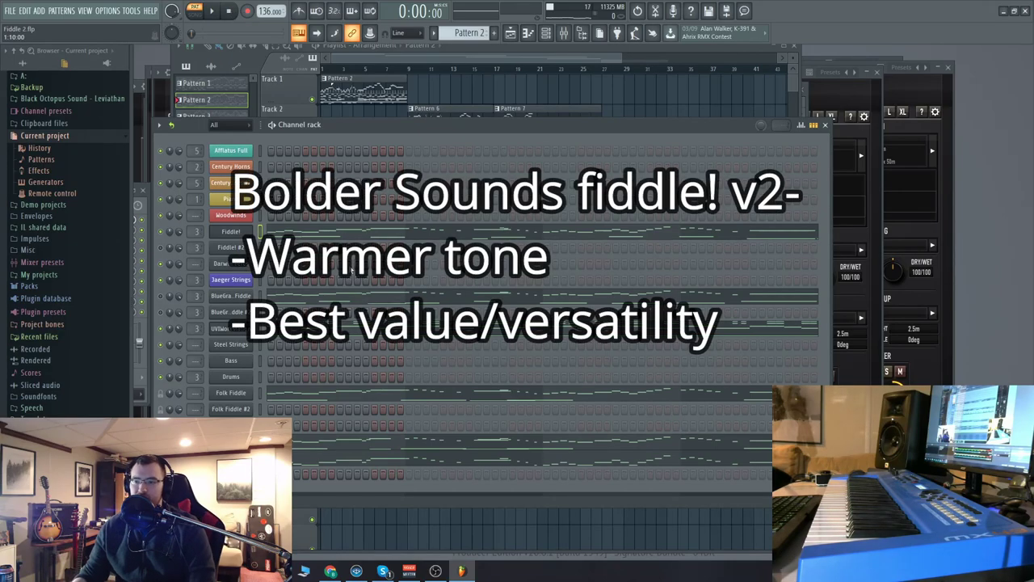
# - Open the Fiddle!, Bluegrass Fiddle and Folk Fiddle Kontakt instruments in turn, ending on Folk Fiddle
pyautogui.click(231, 230)
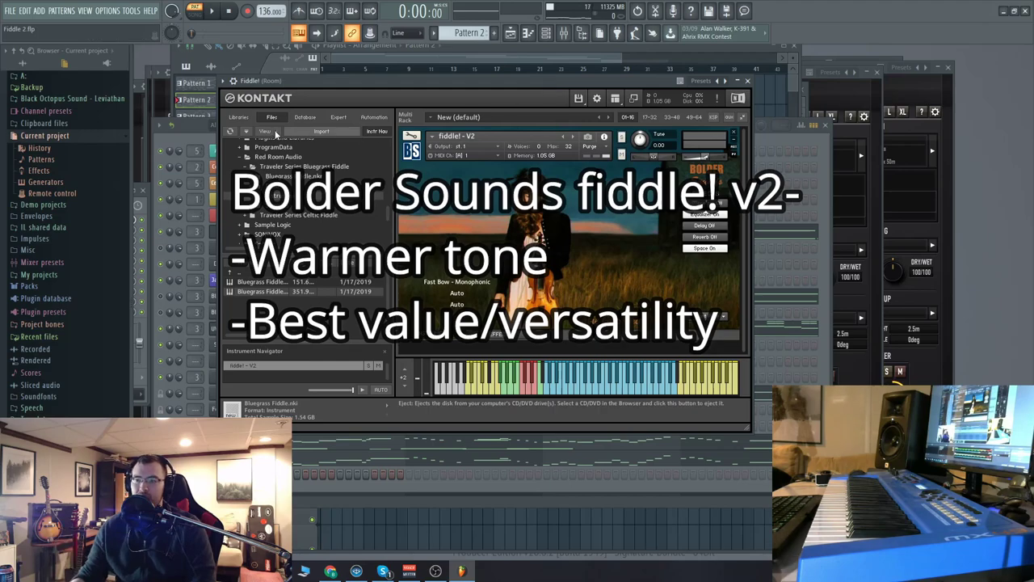
pyautogui.click(177, 143)
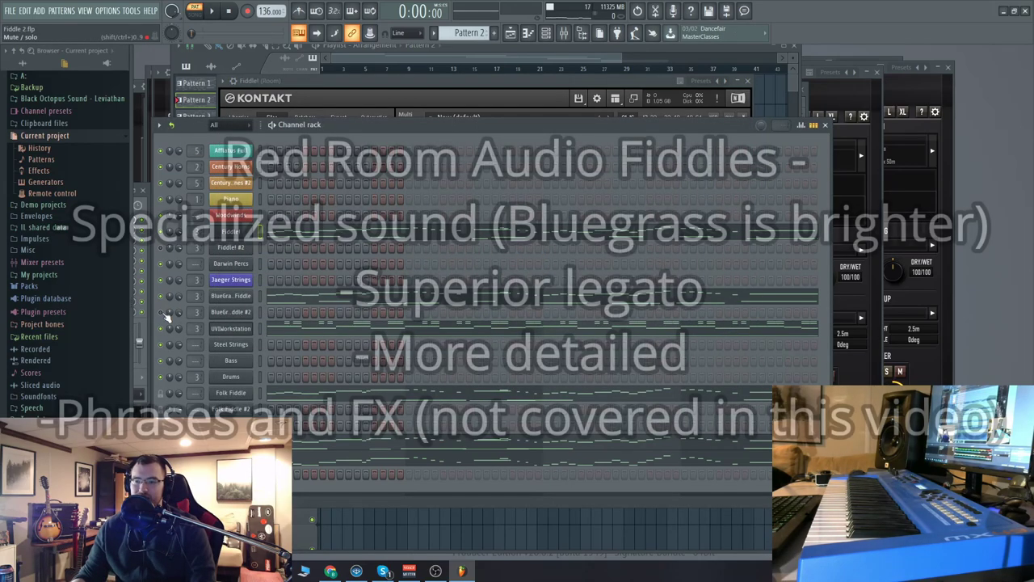
pyautogui.click(230, 296)
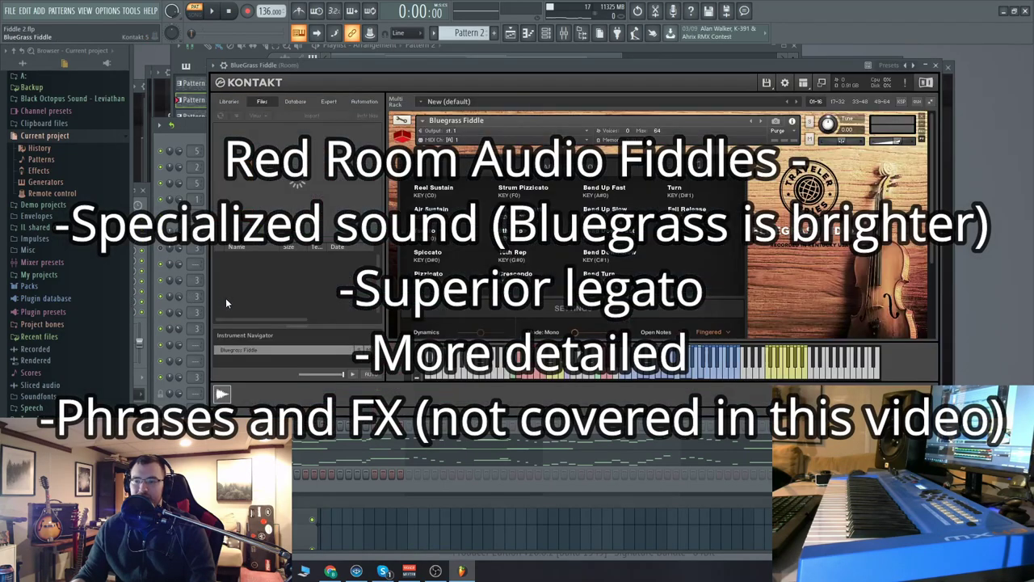
pyautogui.moveTo(463, 77); pyautogui.dragTo(448, 66)
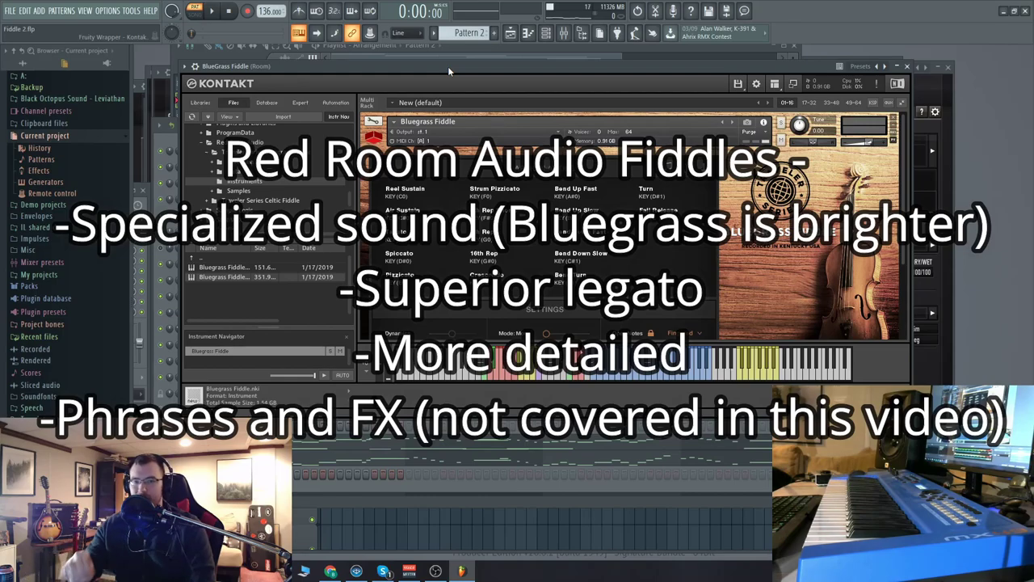
pyautogui.press('F6')
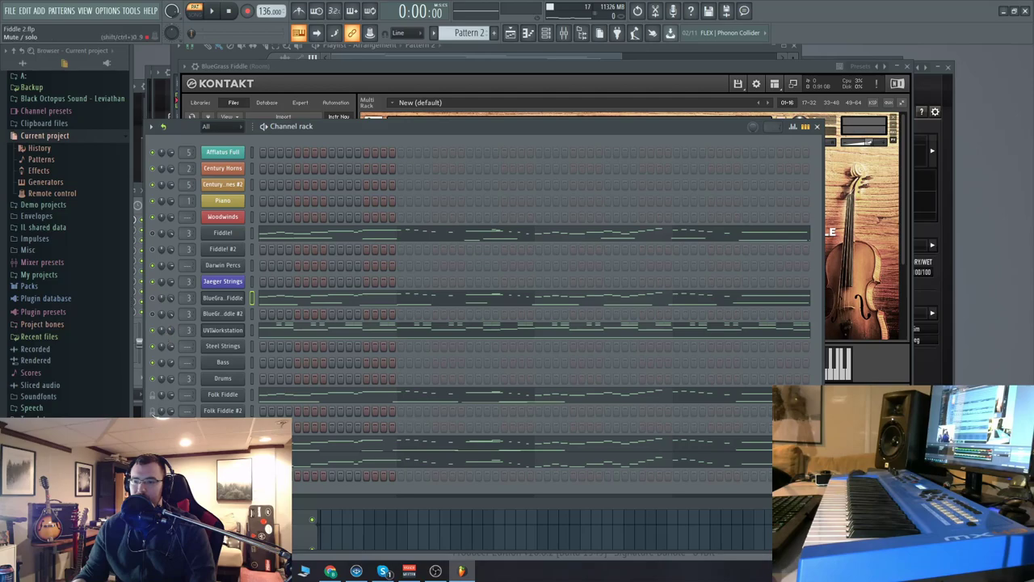
pyautogui.click(216, 399)
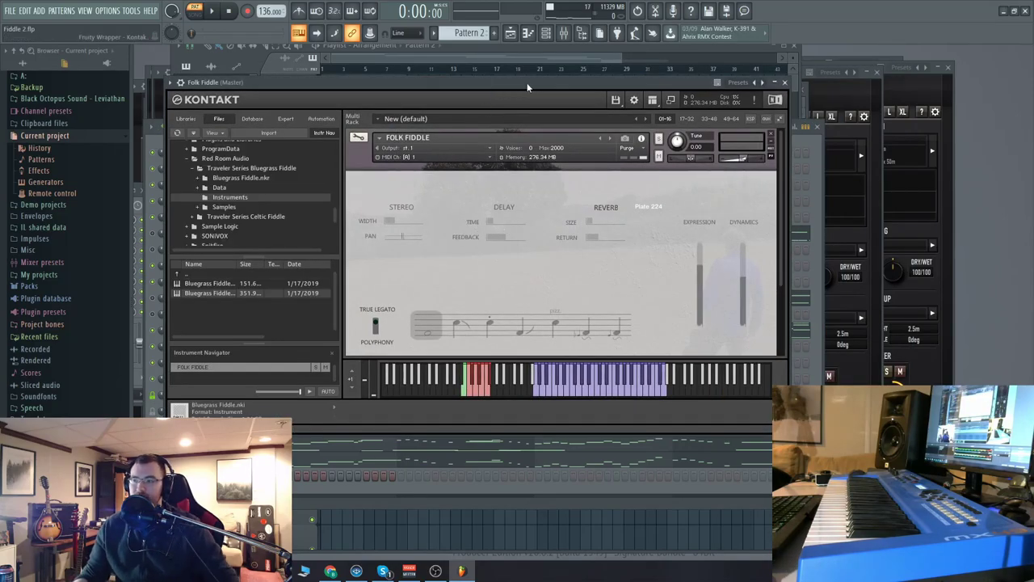
# - Play the pattern through the Folk Fiddle instrument, then bring the channel rack forward
pyautogui.moveTo(524, 82); pyautogui.dragTo(596, 71)
pyautogui.click(159, 146)
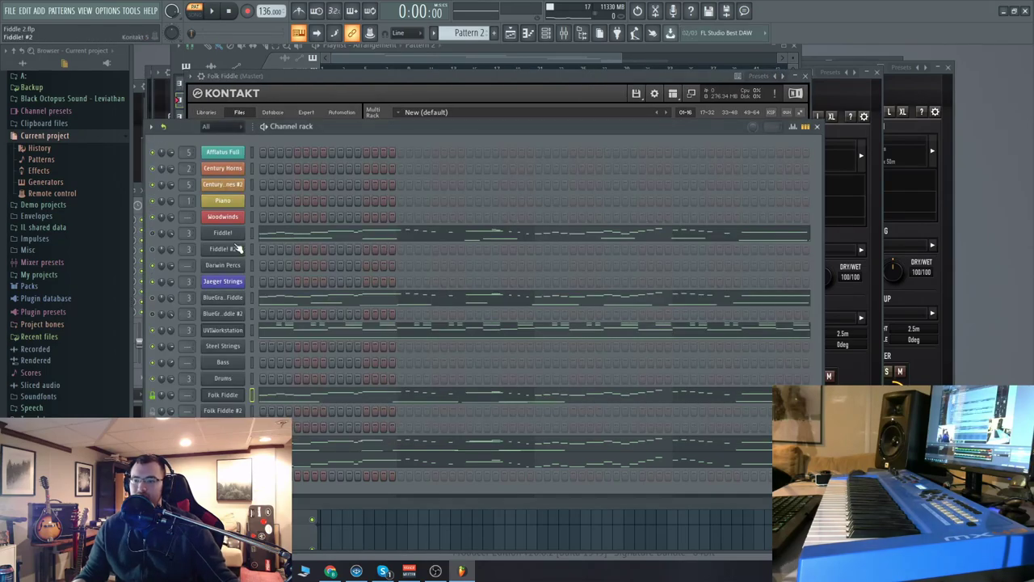
pyautogui.click(208, 14)
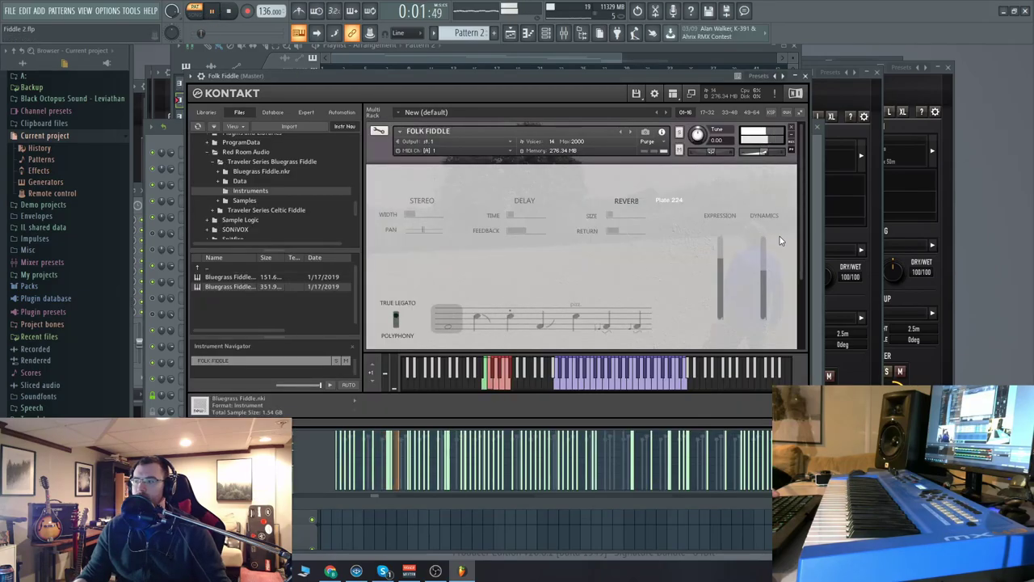
pyautogui.scroll(-2, 807, 273)
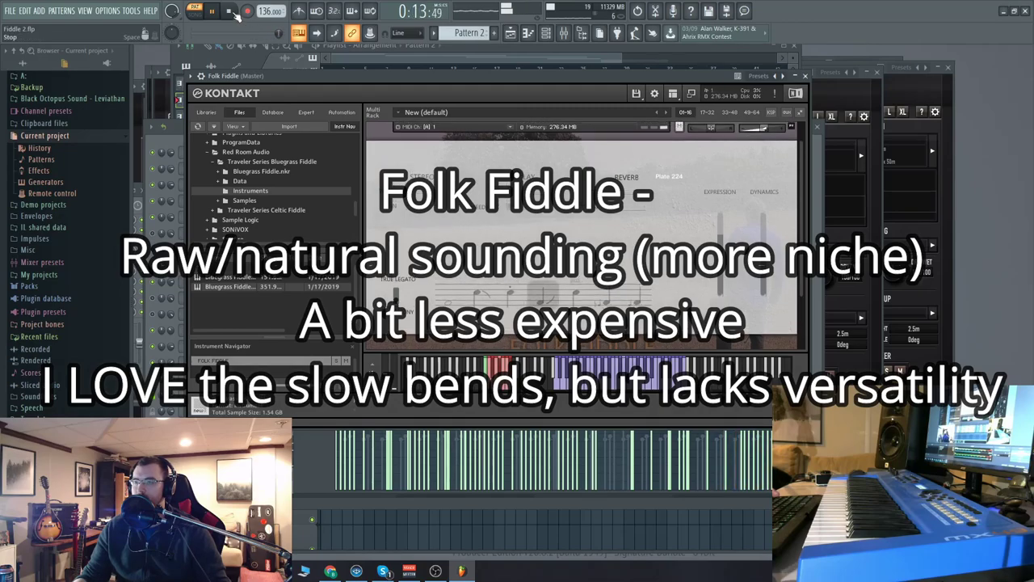
pyautogui.press('F6')
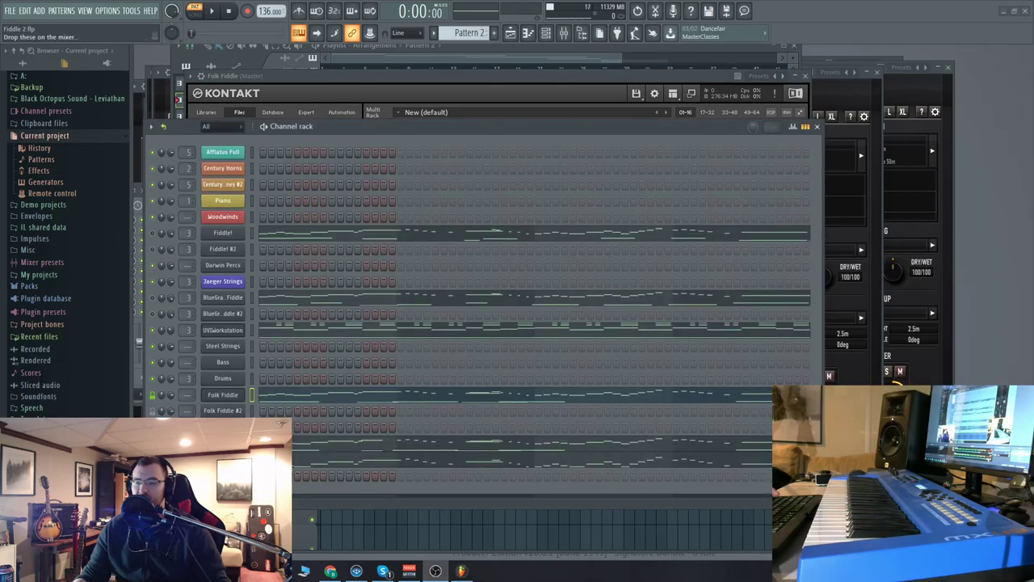
# - Mute Fiddle! #2 and unmute Bluegrass Fiddle and Folk Fiddle while Pattern 2 plays
pyautogui.moveTo(344, 138); pyautogui.dragTo(352, 138)
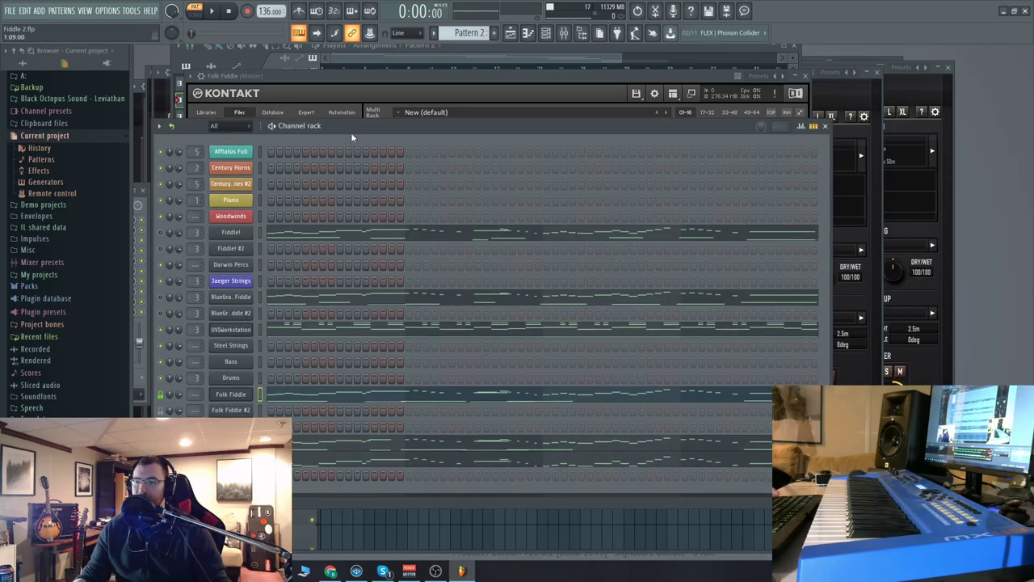
pyautogui.click(160, 248)
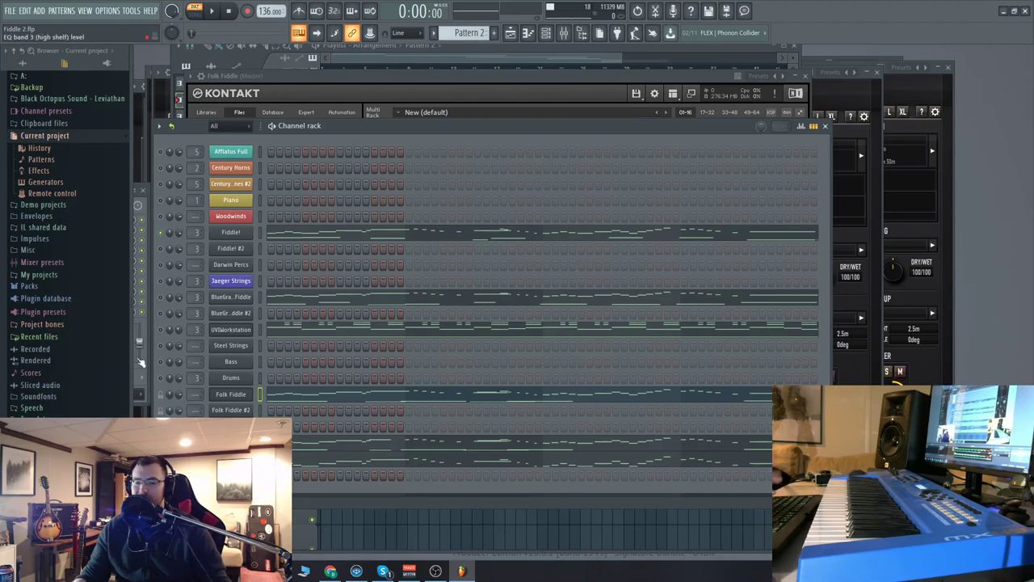
pyautogui.click(212, 15)
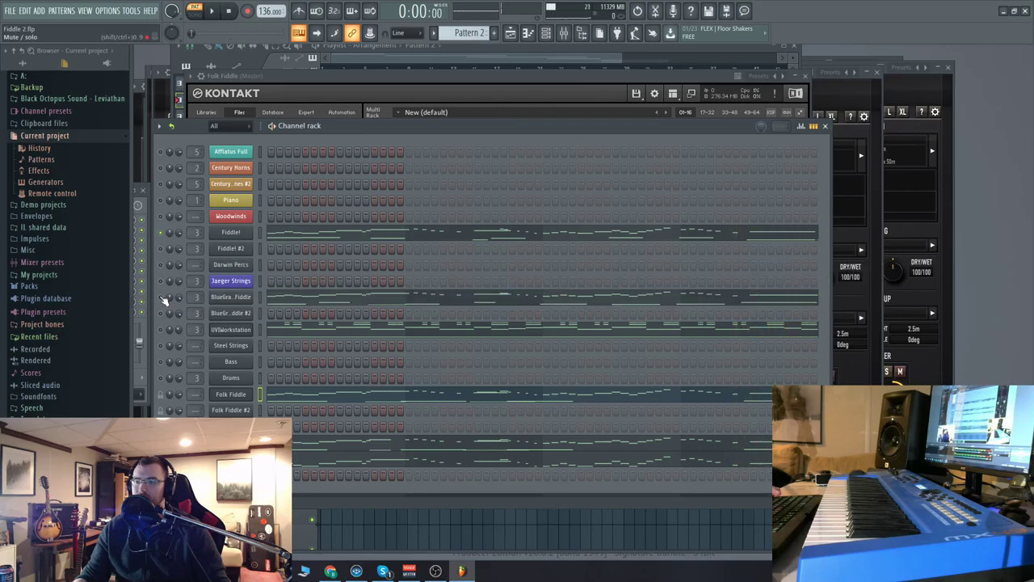
pyautogui.click(160, 296)
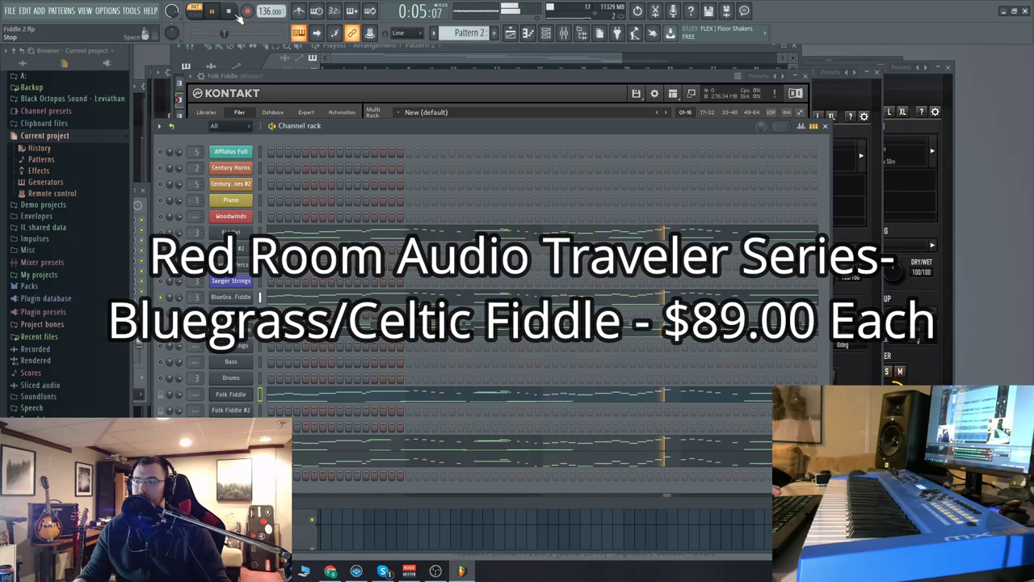
pyautogui.click(237, 15)
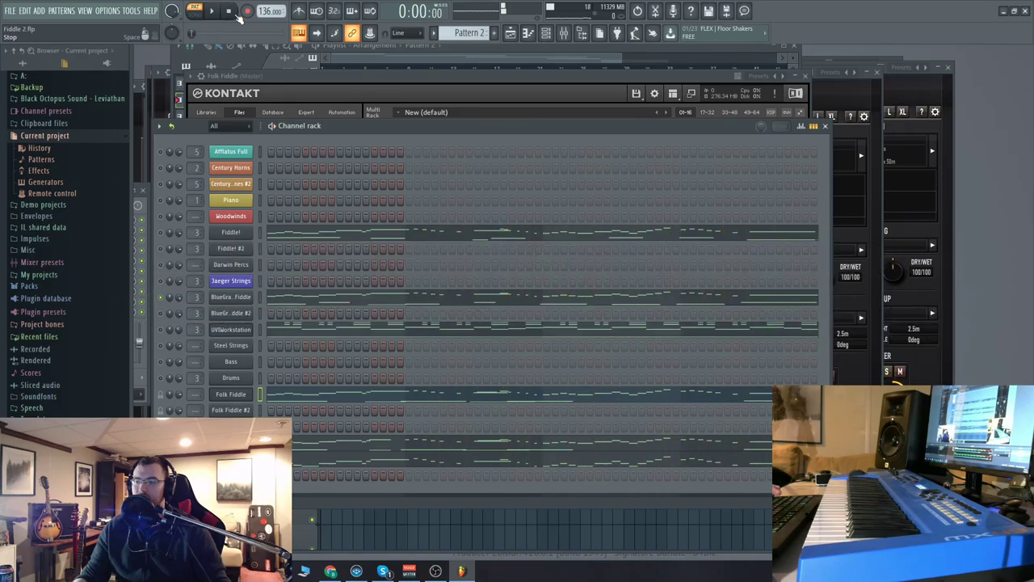
pyautogui.click(162, 393)
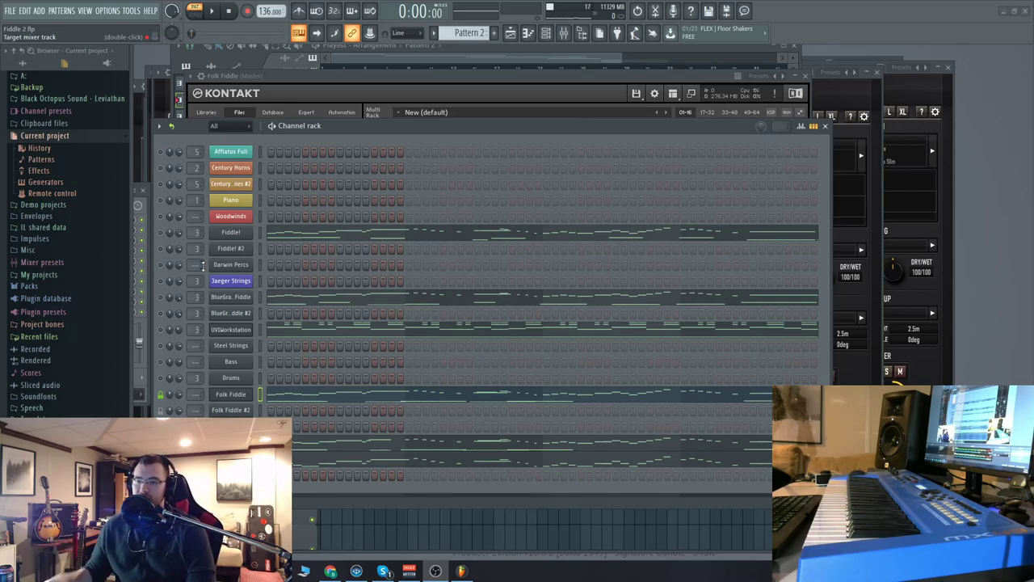
pyautogui.click(232, 299)
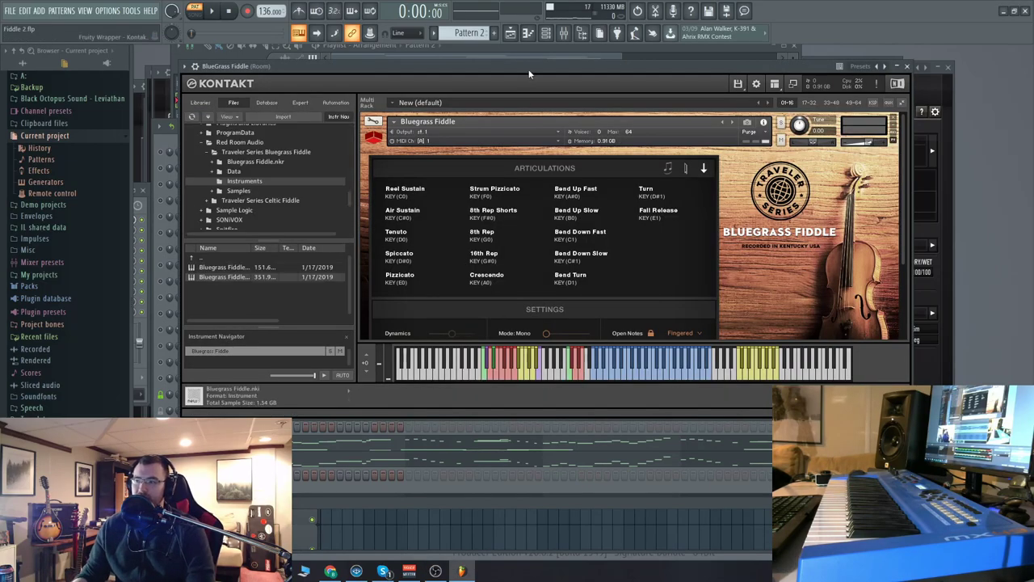
pyautogui.moveTo(528, 74); pyautogui.dragTo(499, 84)
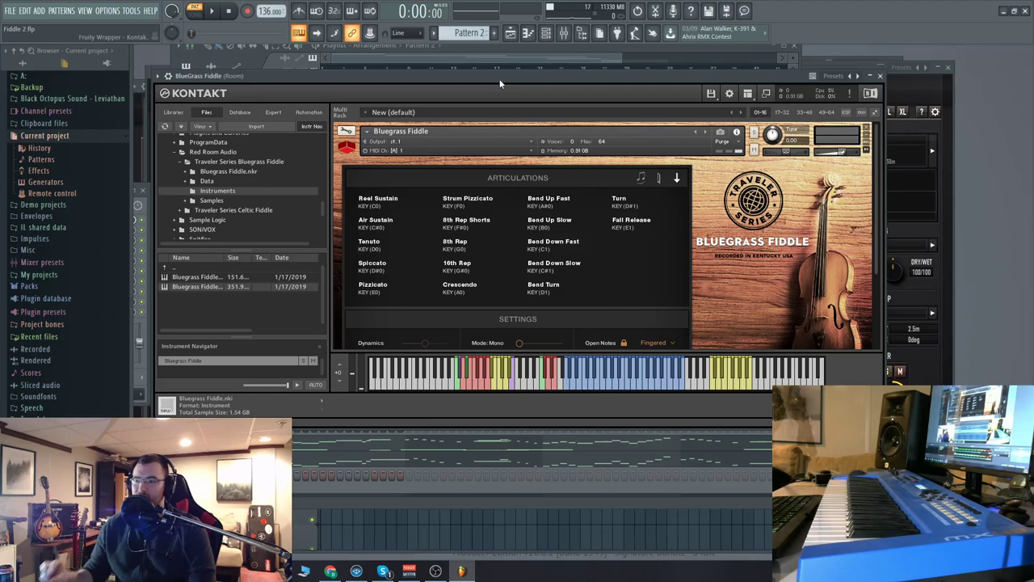
pyautogui.moveTo(488, 85); pyautogui.dragTo(537, 51)
pyautogui.click(176, 148)
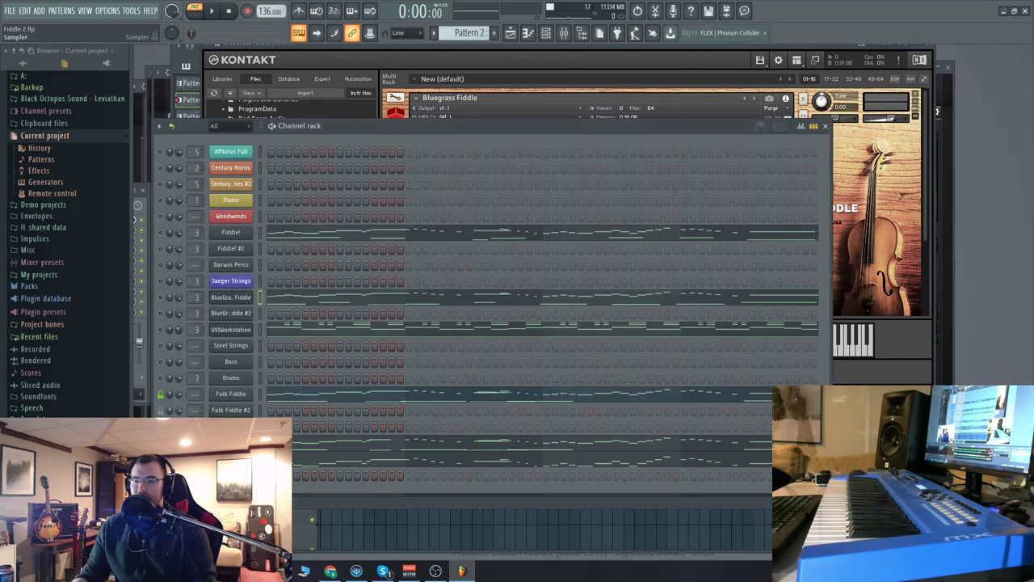
pyautogui.click(234, 393)
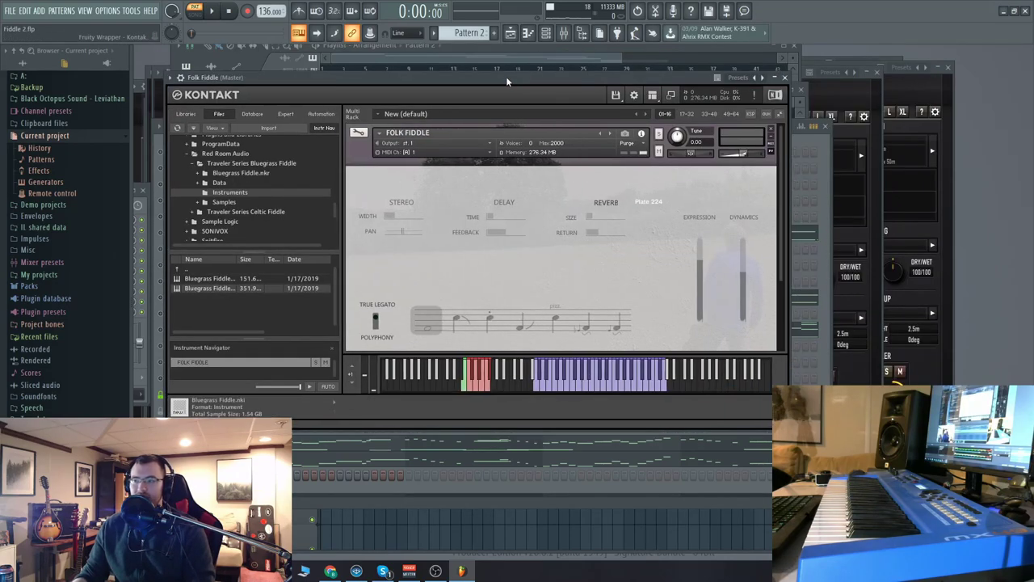
pyautogui.scroll(-2, 532, 230)
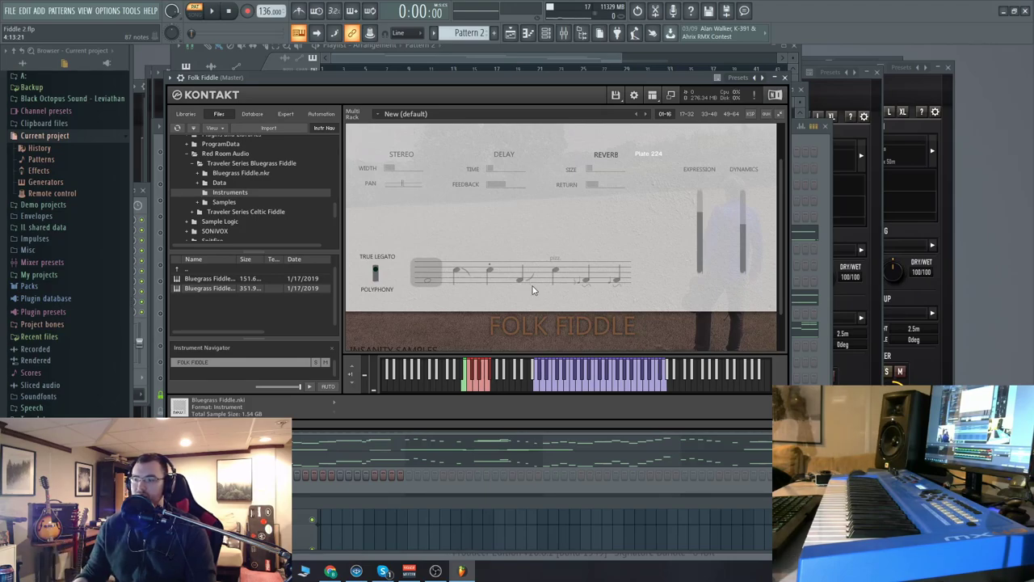
pyautogui.scroll(2, 784, 277)
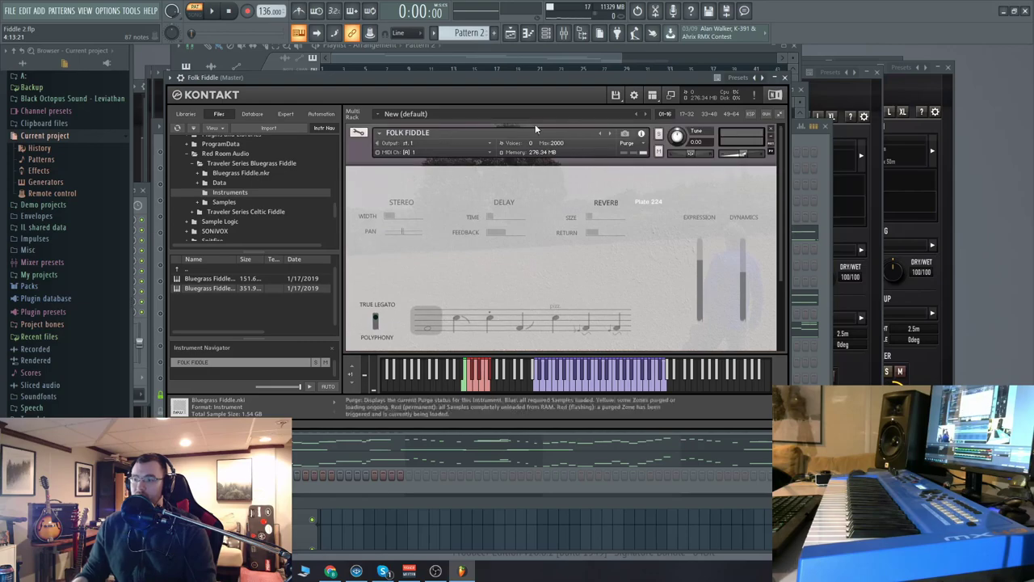
pyautogui.click(785, 78)
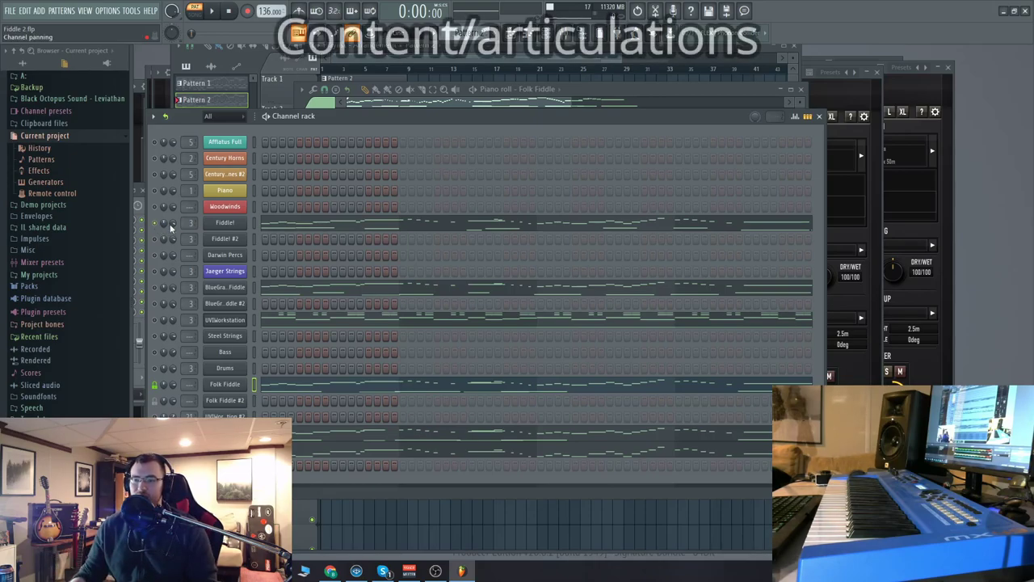
# - Open and position the Fiddle! instrument window, then return to the channel rack
pyautogui.click(231, 227)
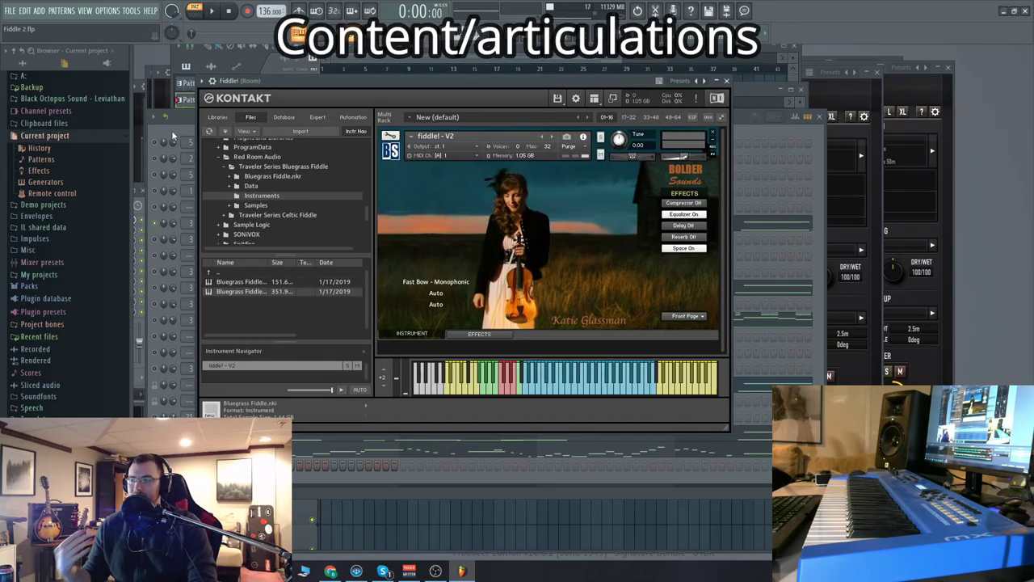
pyautogui.moveTo(438, 79); pyautogui.dragTo(449, 78)
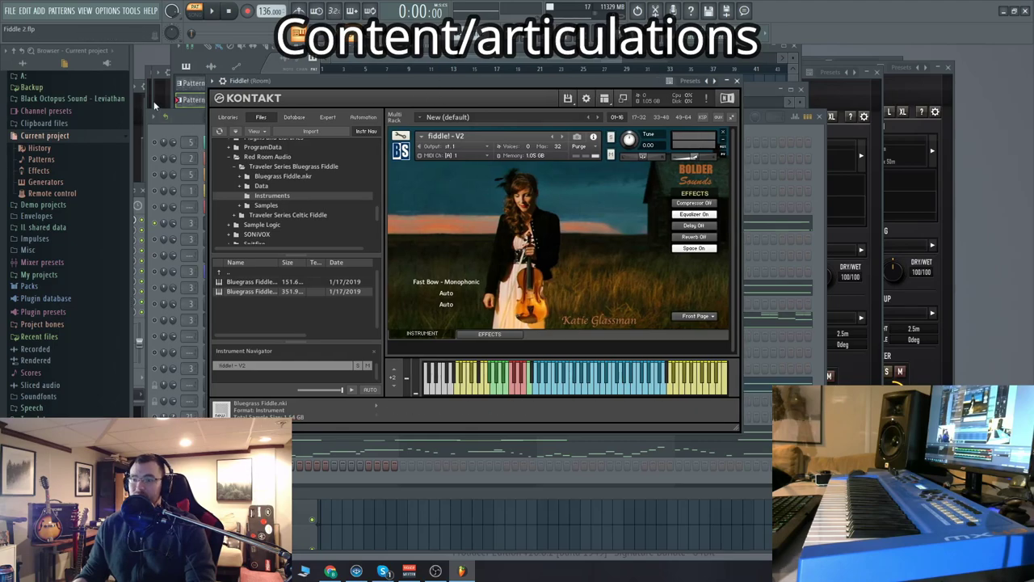
pyautogui.click(160, 128)
pyautogui.click(235, 224)
pyautogui.moveTo(532, 81); pyautogui.dragTo(519, 80)
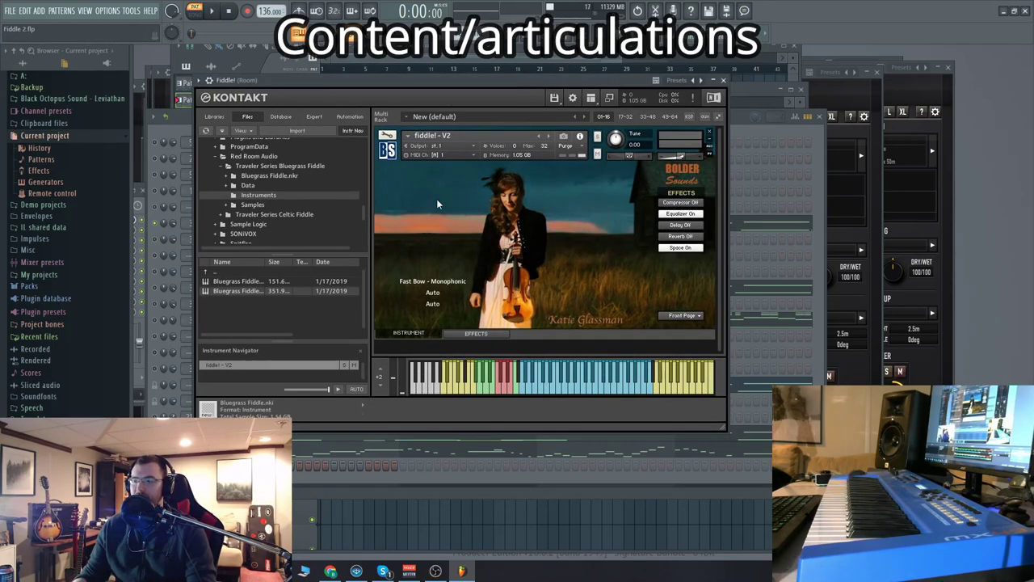
pyautogui.press('F6')
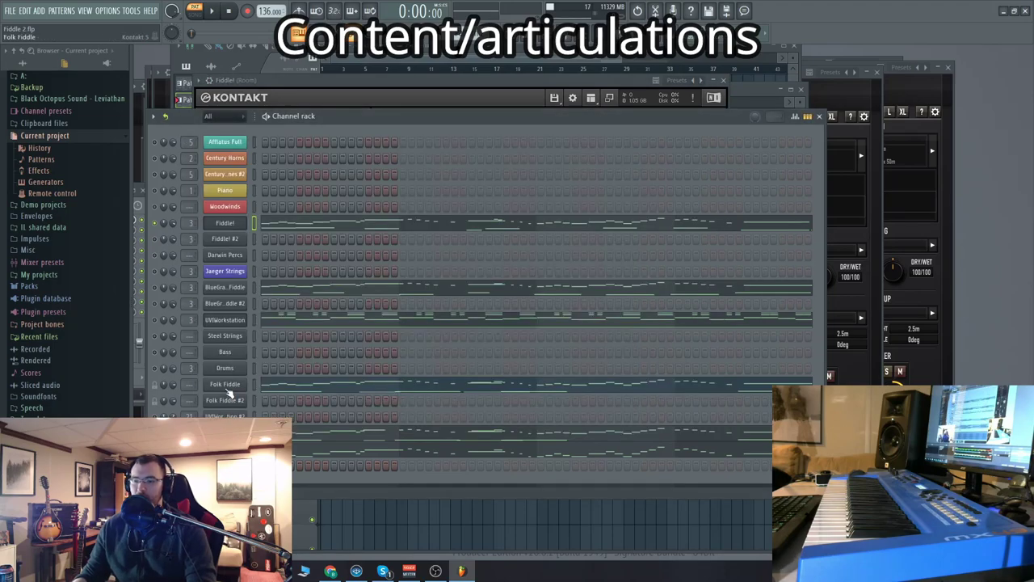
# - Open the Folk Fiddle Kontakt instrument and position its window
pyautogui.click(226, 386)
pyautogui.click(219, 392)
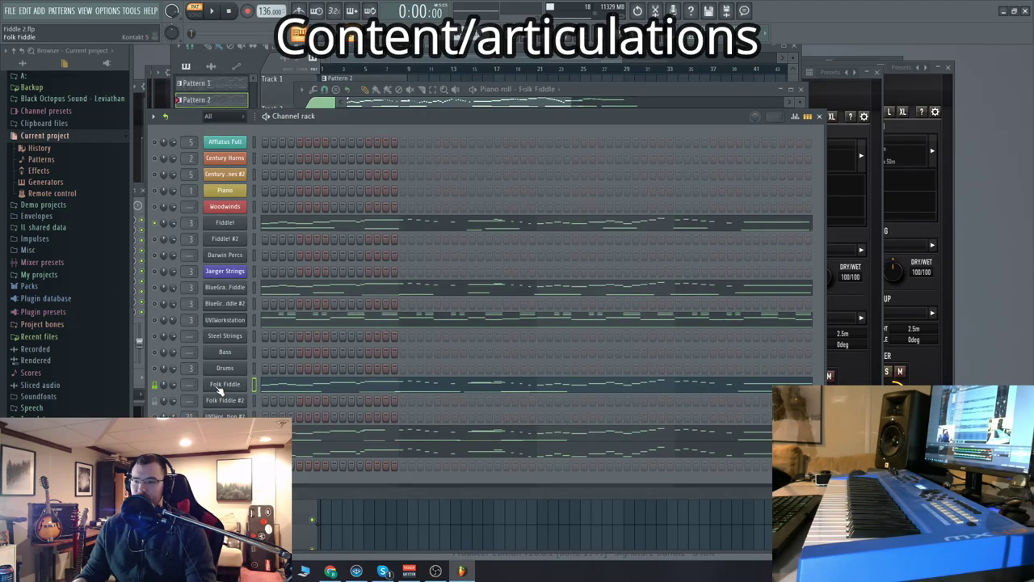
pyautogui.click(199, 386)
pyautogui.moveTo(481, 80); pyautogui.dragTo(476, 92)
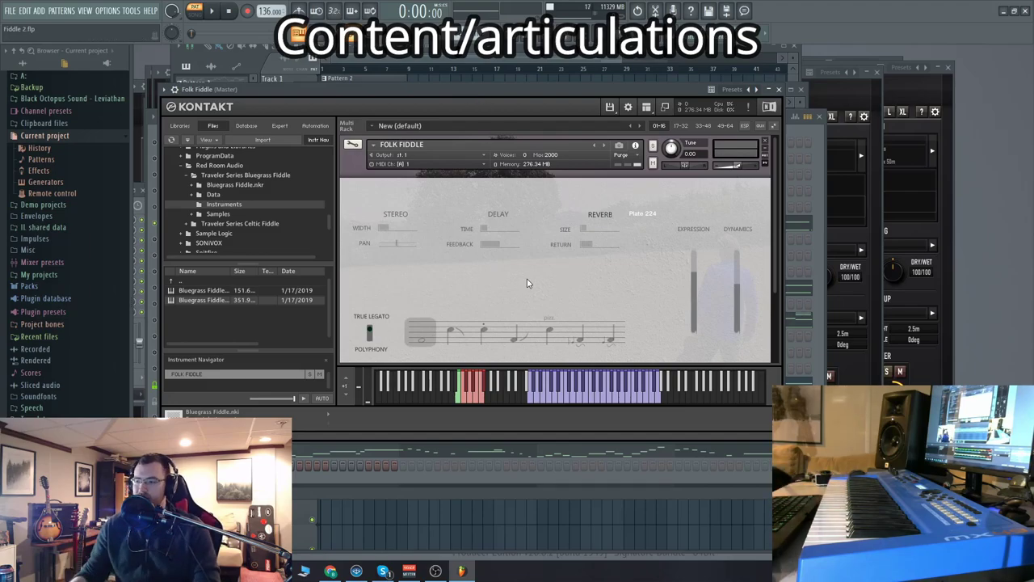
# - Select the Folk Fiddle's first articulation via the red keyswitch, then close its window
pyautogui.scroll(-2, 527, 282)
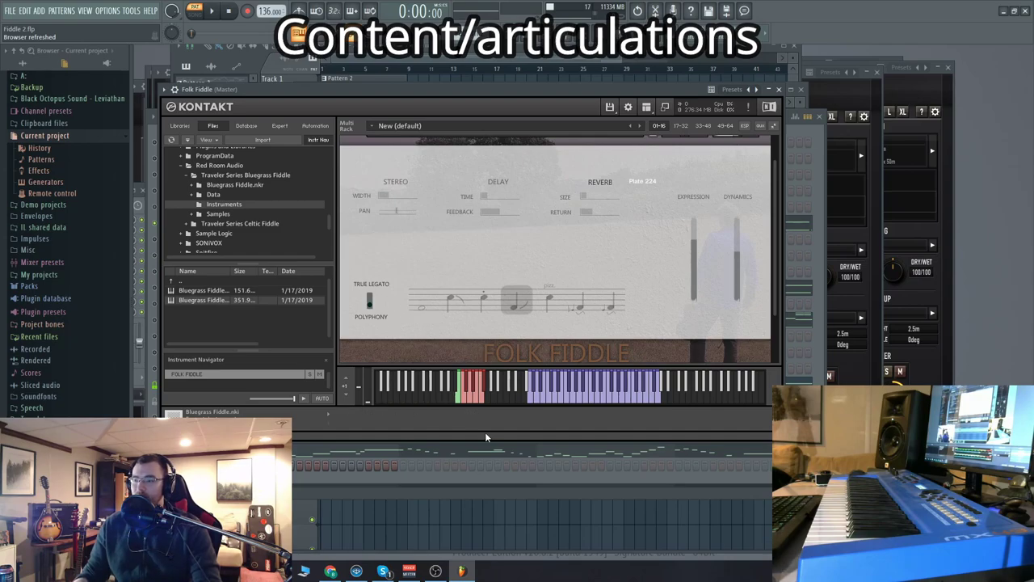
pyautogui.click(466, 402)
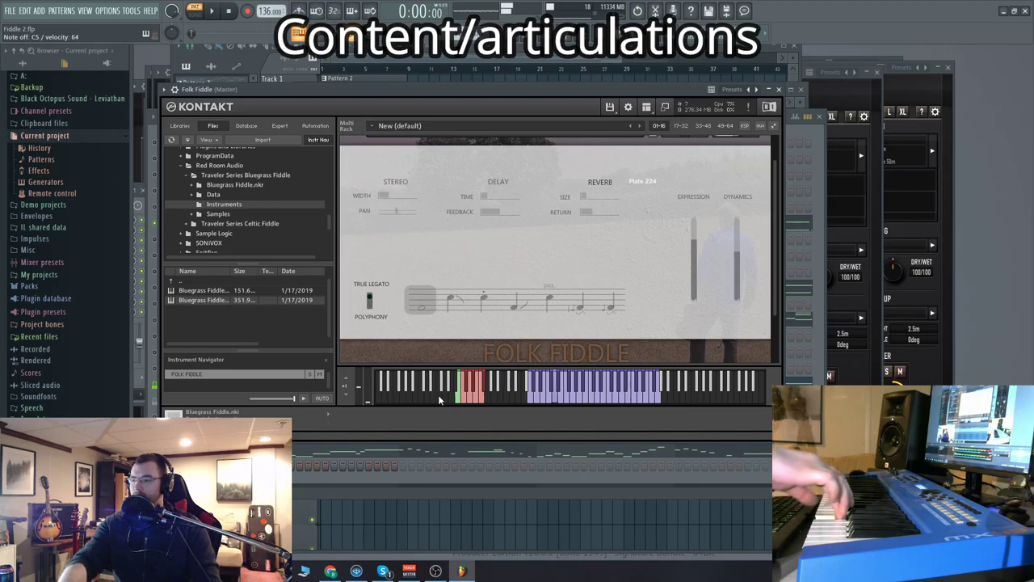
pyautogui.scroll(1, 566, 242)
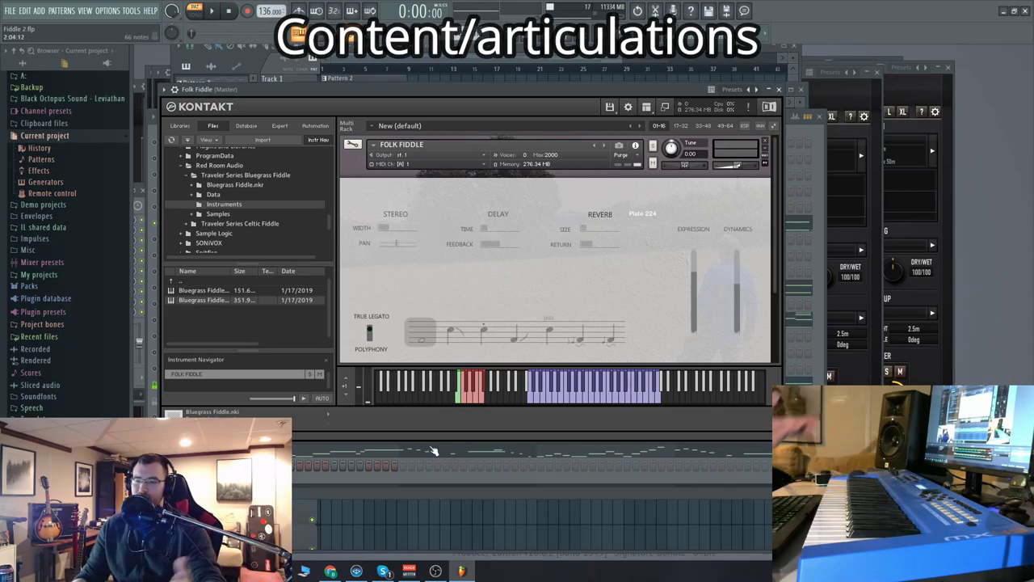
pyautogui.click(779, 91)
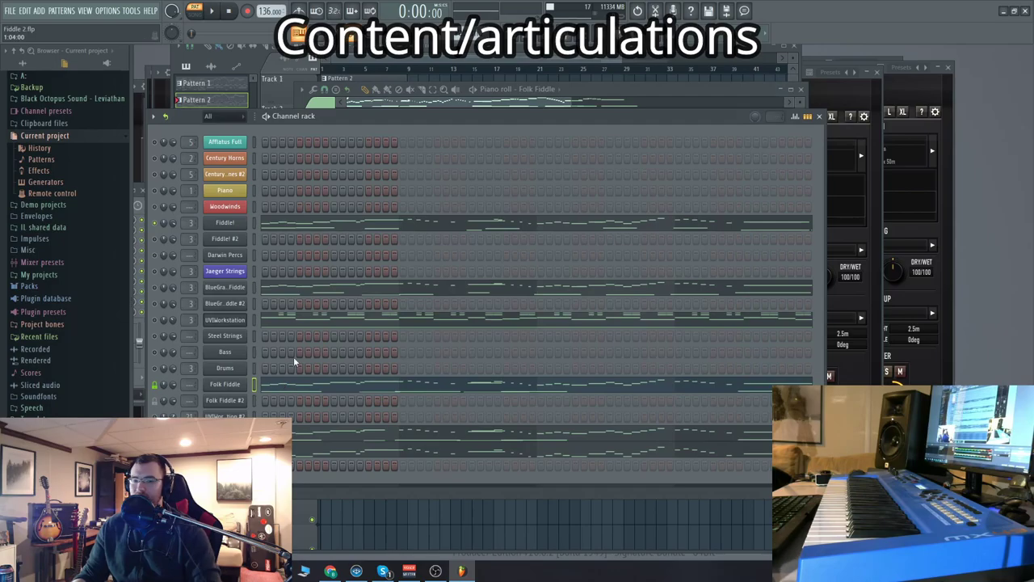
pyautogui.click(389, 118)
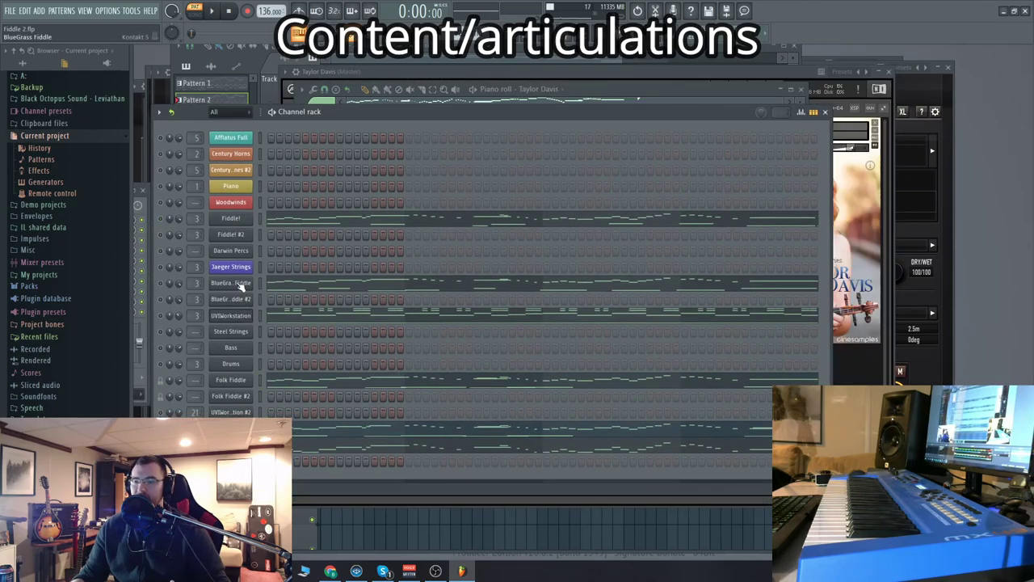
pyautogui.click(236, 283)
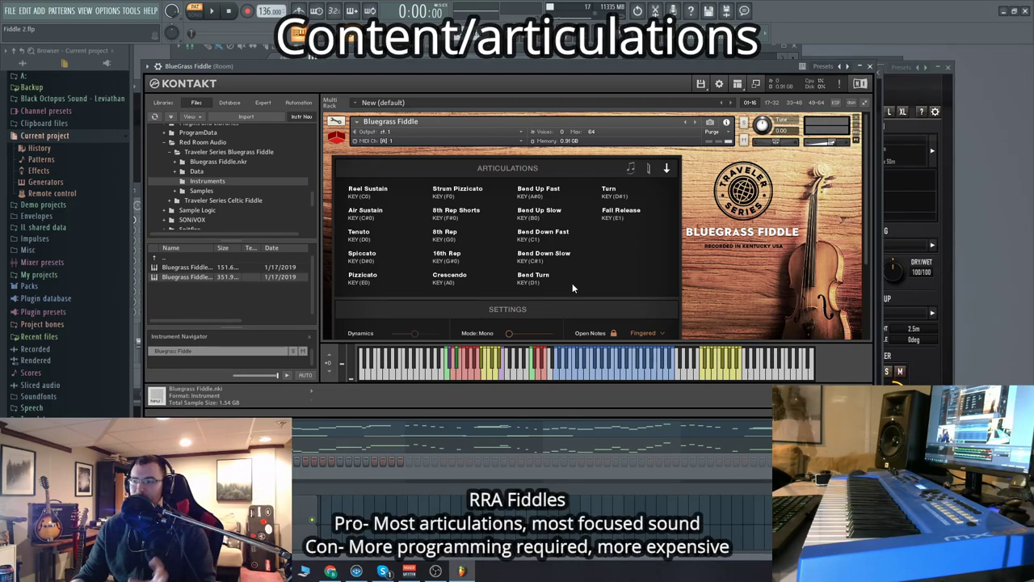
pyautogui.scroll(-1, 609, 277)
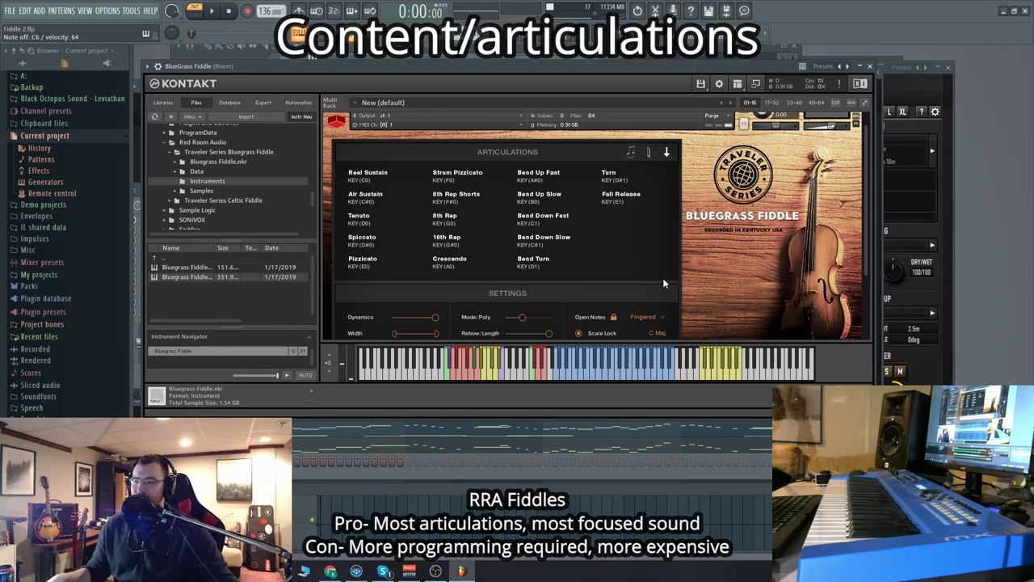
# - Swap the Bluegrass Fiddle window for the Fiddle! Kontakt instrument, then return to the Channel rack
pyautogui.click(869, 66)
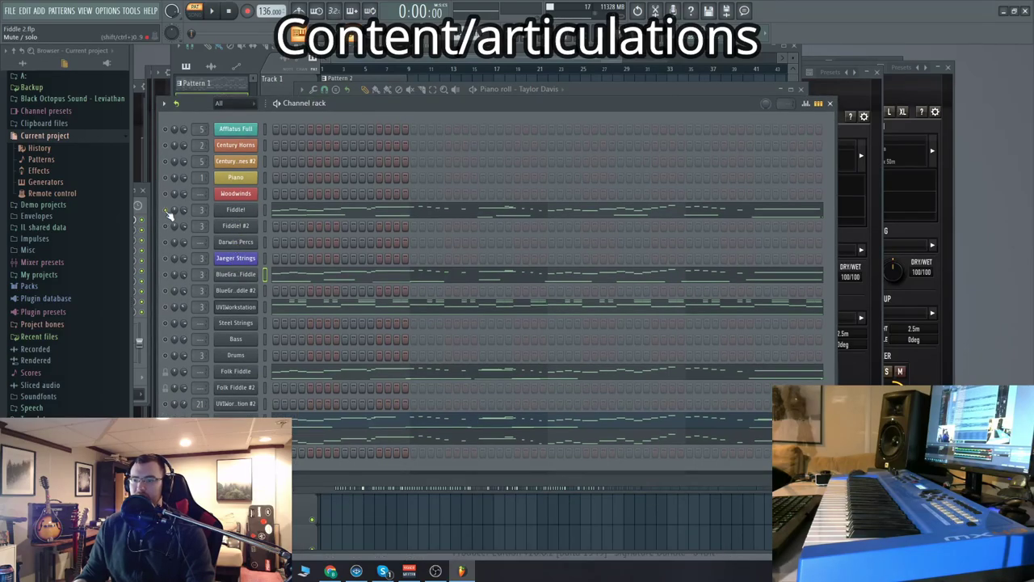
pyautogui.click(233, 210)
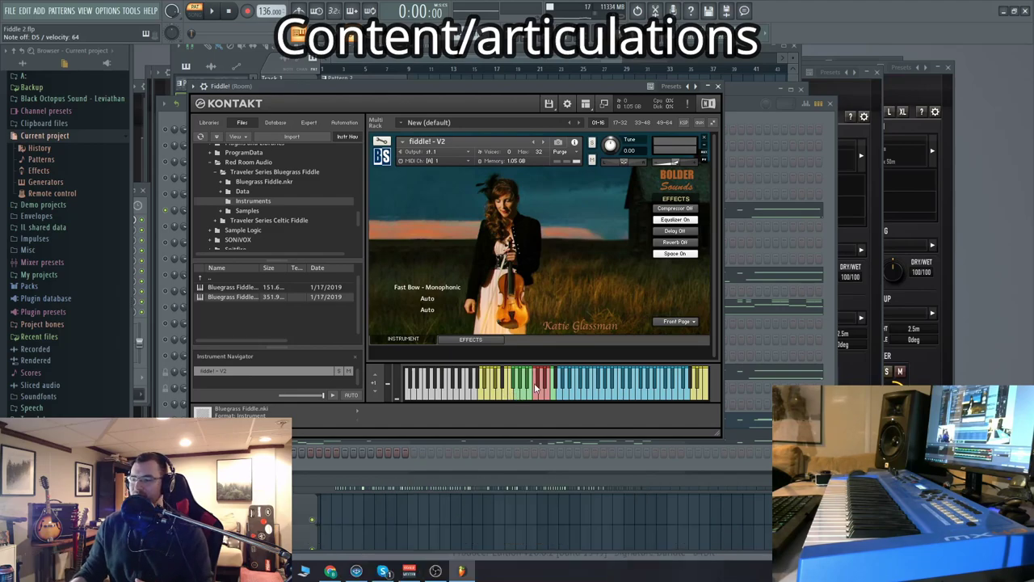
pyautogui.moveTo(500, 86); pyautogui.dragTo(545, 89)
pyautogui.click(192, 112)
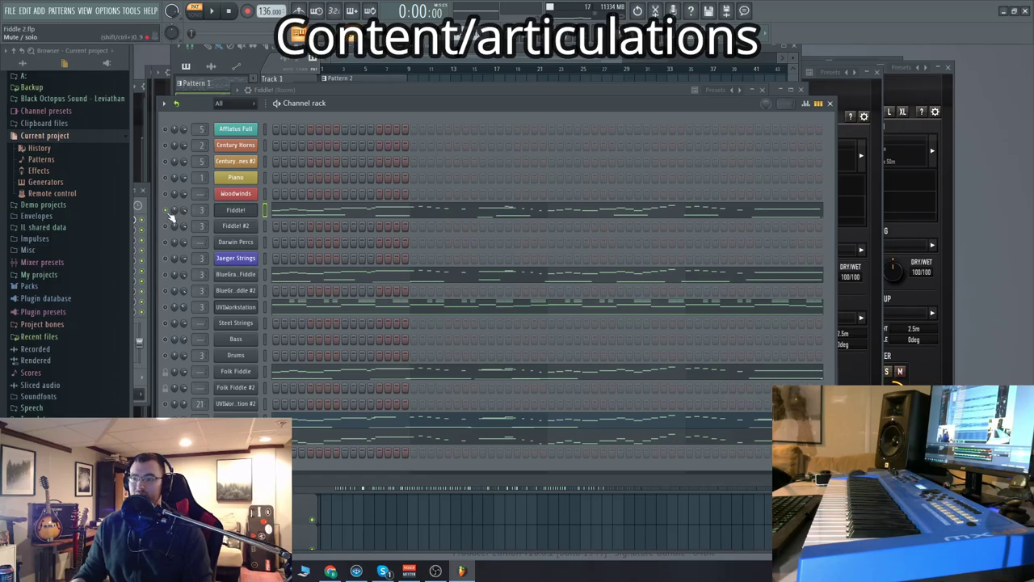
# - Reopen the Fiddle! Kontakt instrument and shift its window slightly left
pyautogui.click(235, 211)
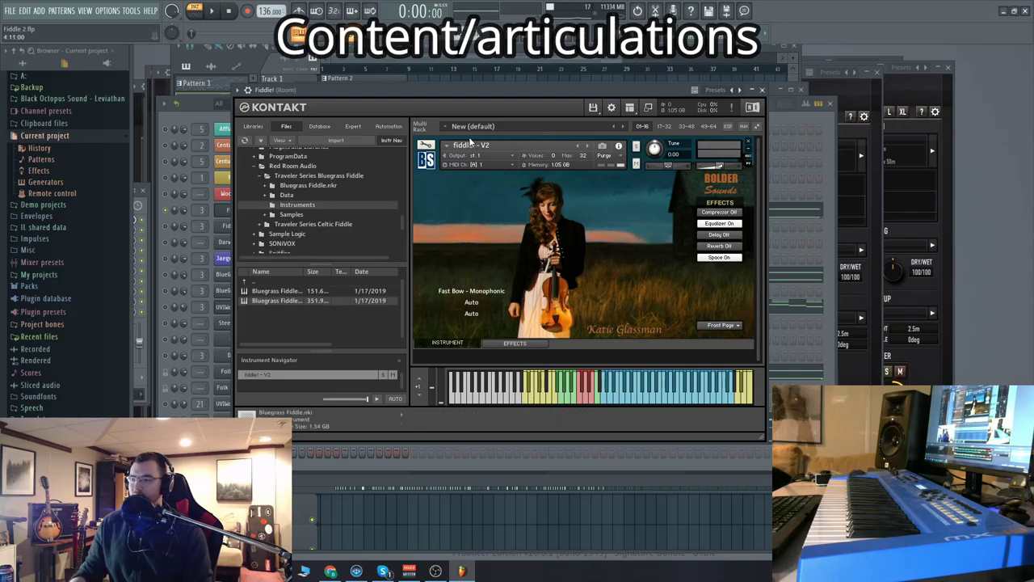
pyautogui.moveTo(497, 97); pyautogui.dragTo(469, 96)
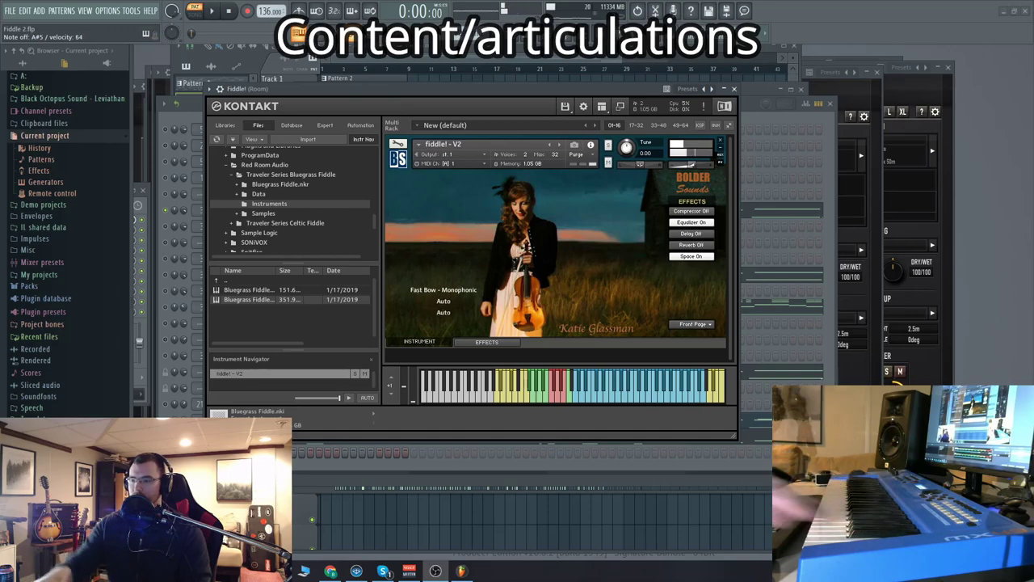
# - Close Fiddle! and bring the Traveler Series Bluegrass Fiddle window to the front, repositioned
pyautogui.click(734, 89)
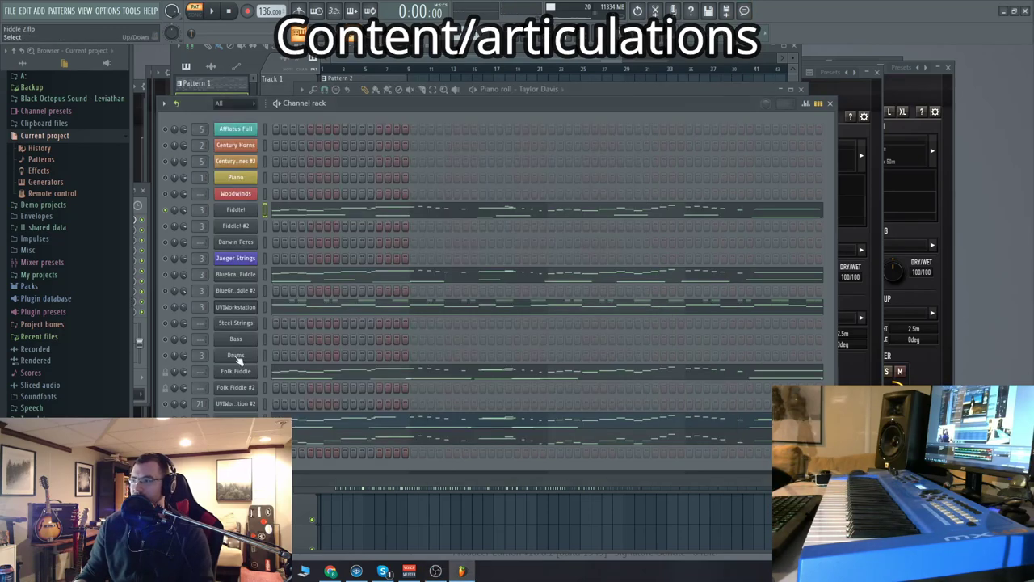
pyautogui.click(242, 277)
pyautogui.moveTo(347, 72); pyautogui.dragTo(377, 65)
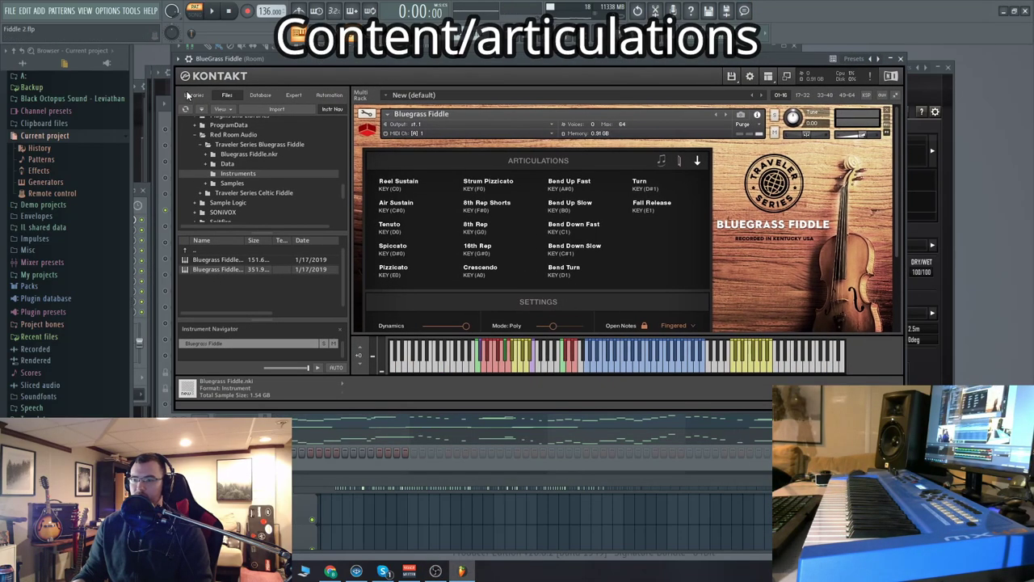
pyautogui.click(159, 117)
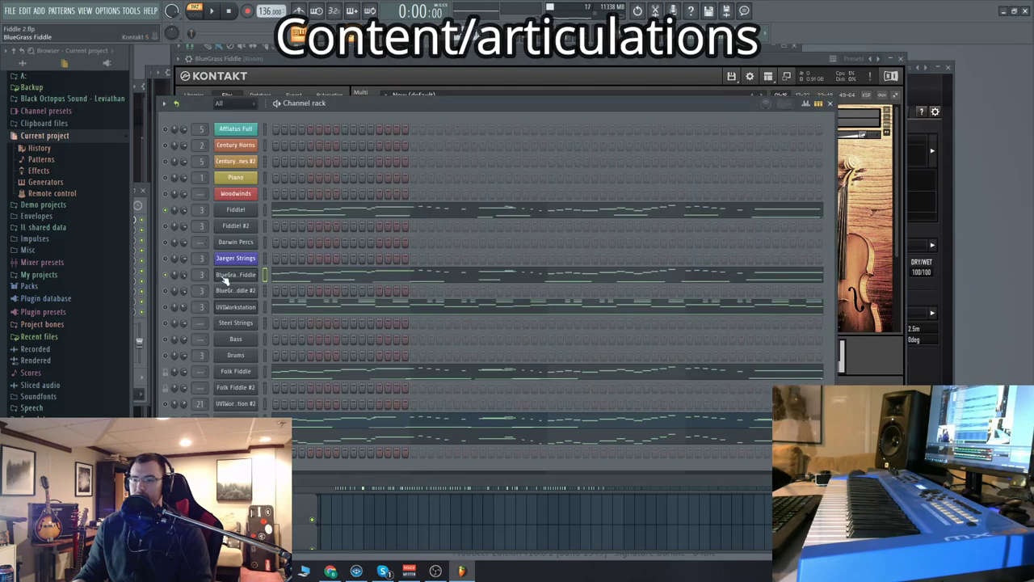
pyautogui.click(196, 297)
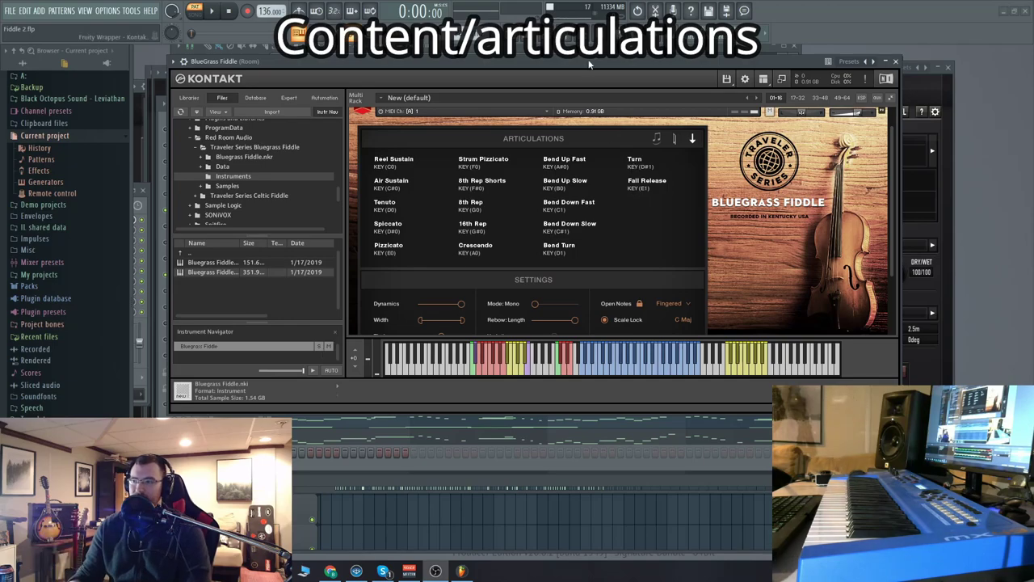
pyautogui.moveTo(589, 65); pyautogui.dragTo(573, 80)
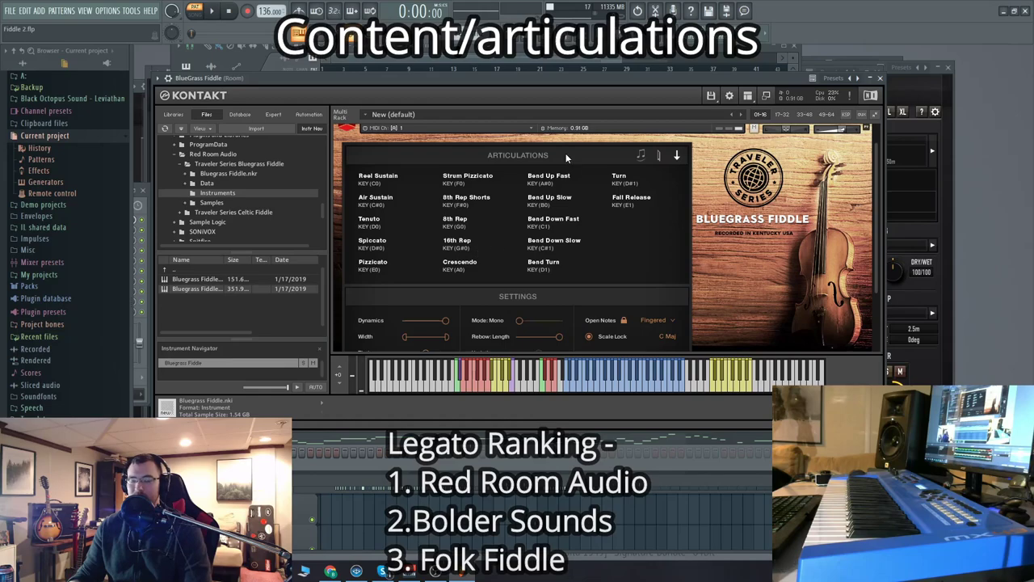
# - Replace the Bluegrass Fiddle window with the Folk Fiddle Kontakt instrument and settle its position
pyautogui.click(881, 79)
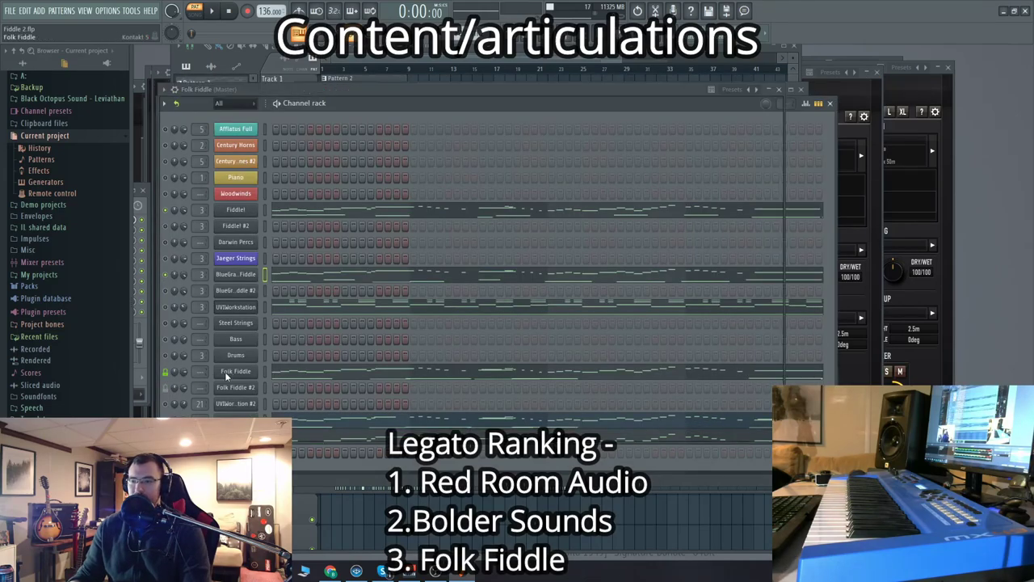
pyautogui.click(227, 378)
pyautogui.moveTo(558, 94); pyautogui.dragTo(572, 95)
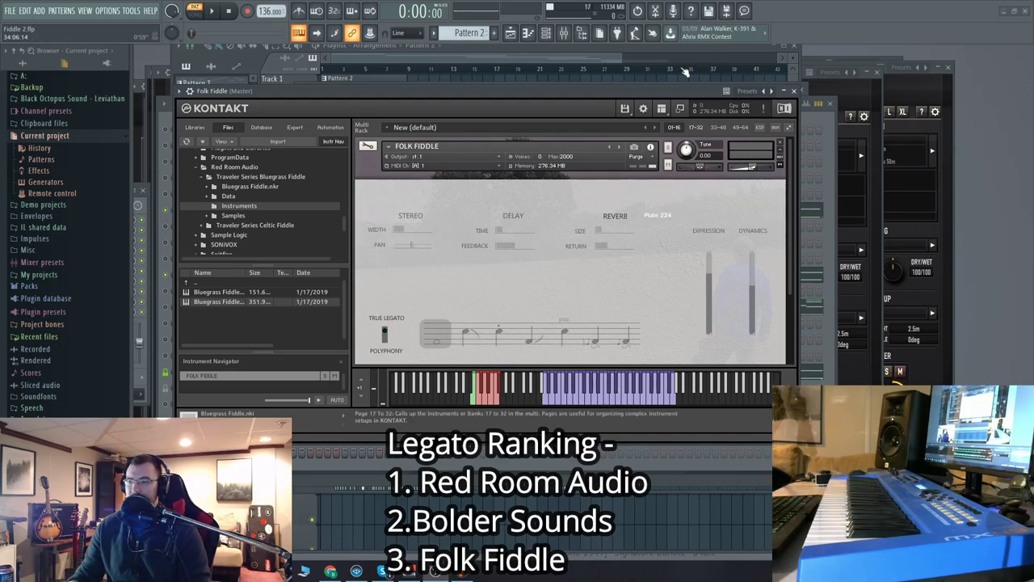
pyautogui.moveTo(609, 90); pyautogui.dragTo(598, 97)
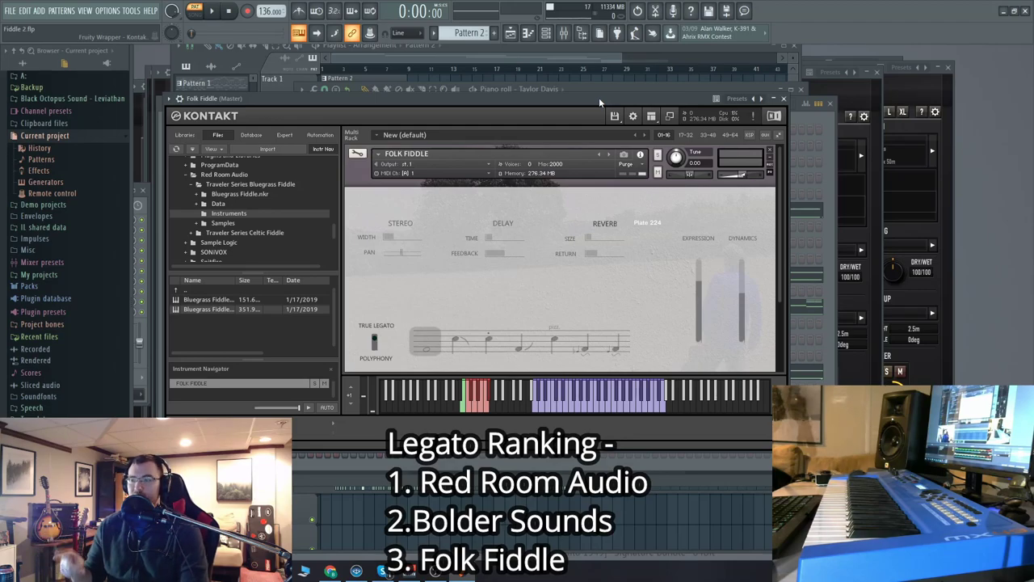
pyautogui.moveTo(598, 97); pyautogui.dragTo(596, 124)
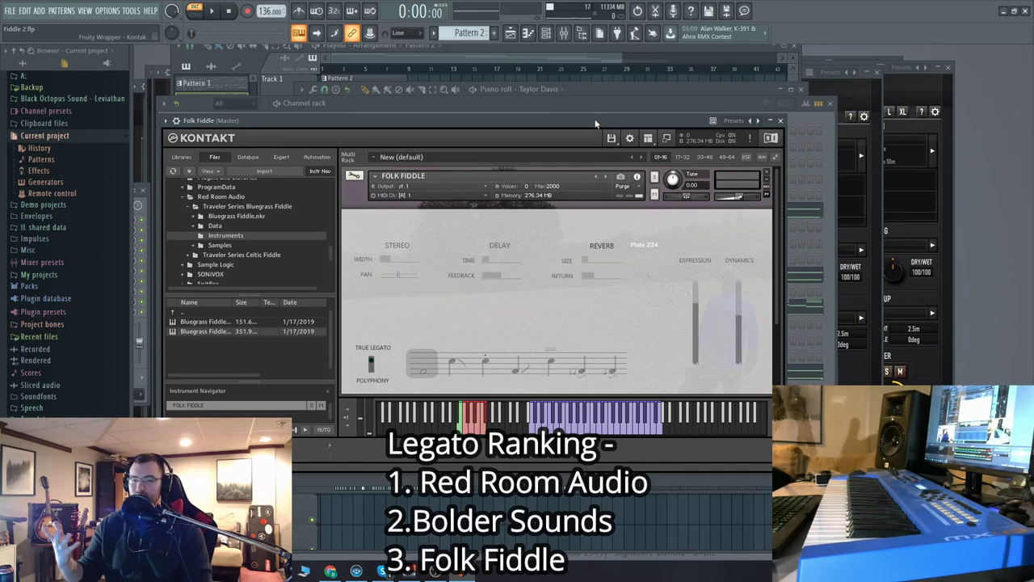
# - Briefly show the Bluegrass Fiddle, then the Fiddle! instrument, closing each Kontakt window
pyautogui.moveTo(596, 123); pyautogui.dragTo(669, 120)
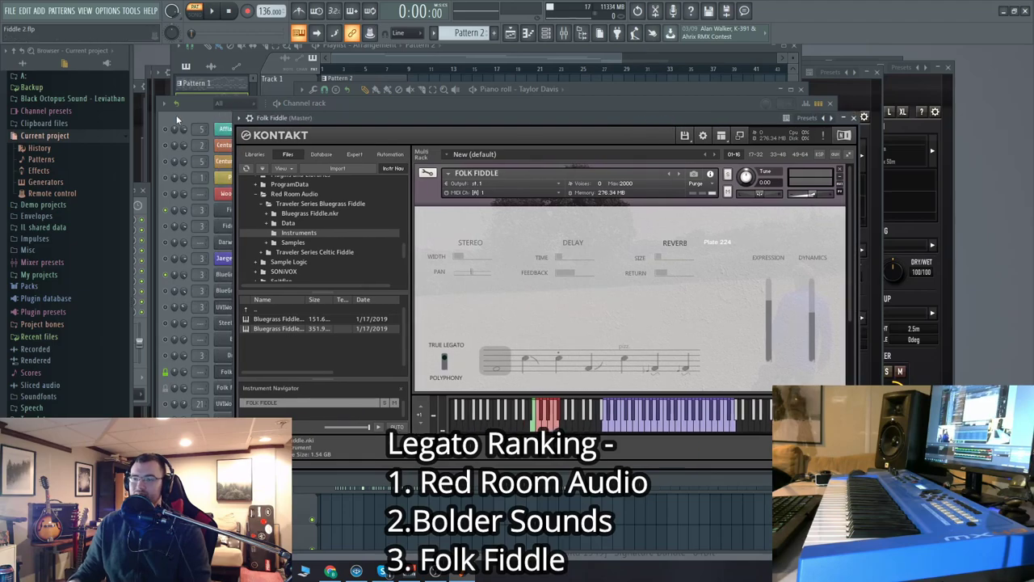
pyautogui.click(223, 274)
pyautogui.moveTo(534, 81); pyautogui.dragTo(521, 82)
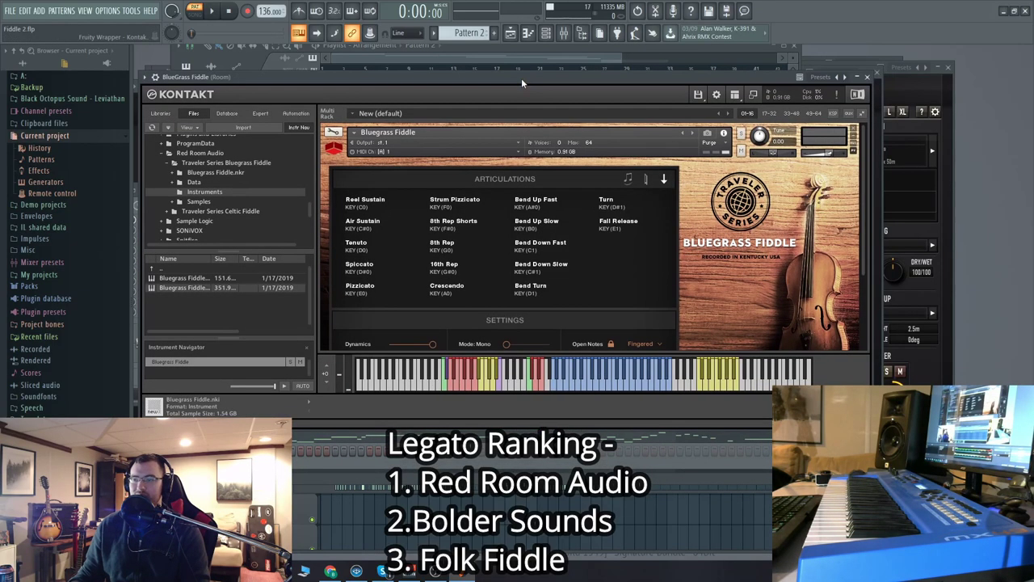
pyautogui.click(866, 78)
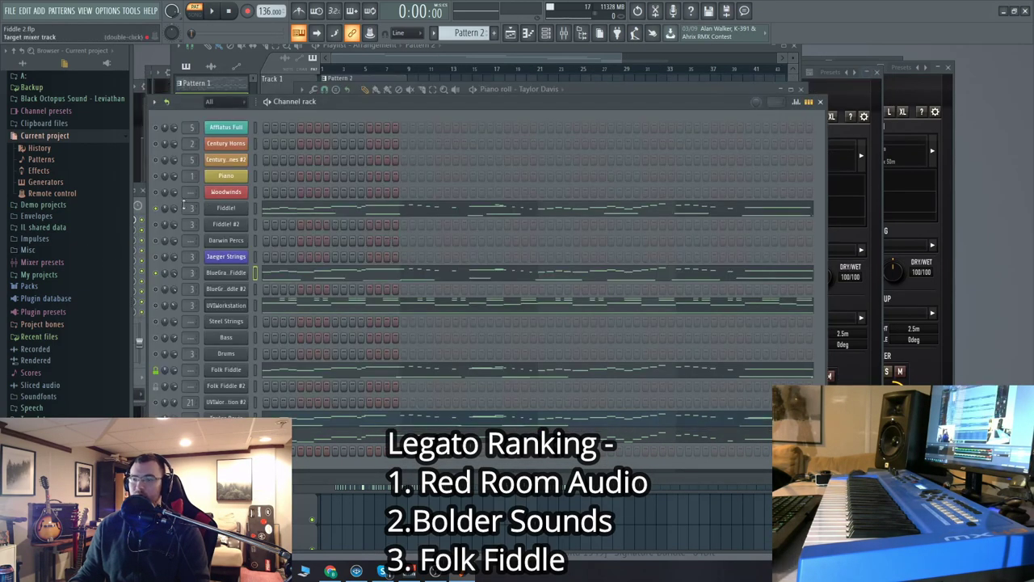
pyautogui.click(234, 210)
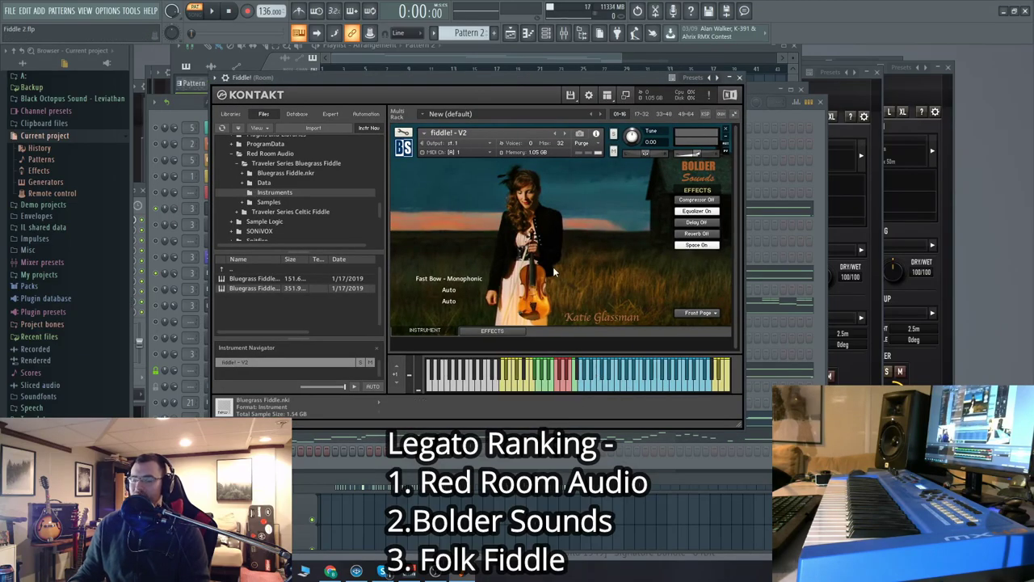
pyautogui.click(740, 77)
# - Open the Taylor Davis violin Kontakt window, position it, and put the Channel rack in front
pyautogui.click(179, 374)
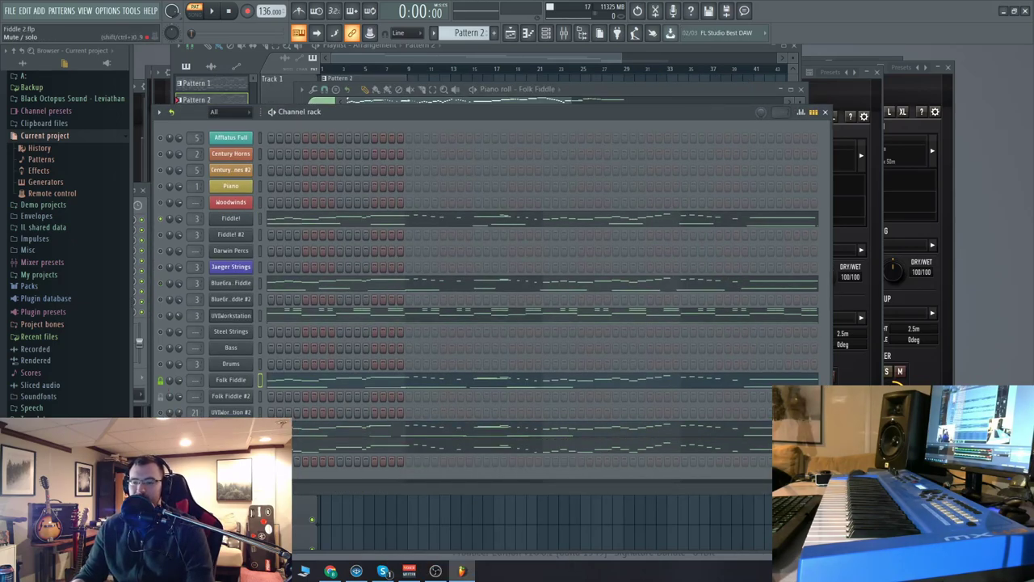
pyautogui.click(230, 218)
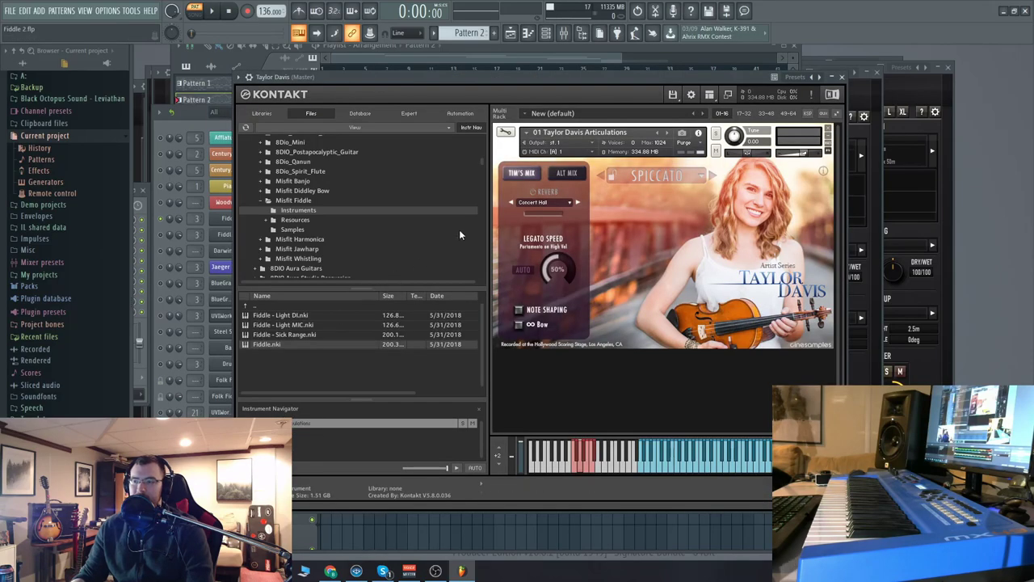
pyautogui.moveTo(556, 83); pyautogui.dragTo(509, 87)
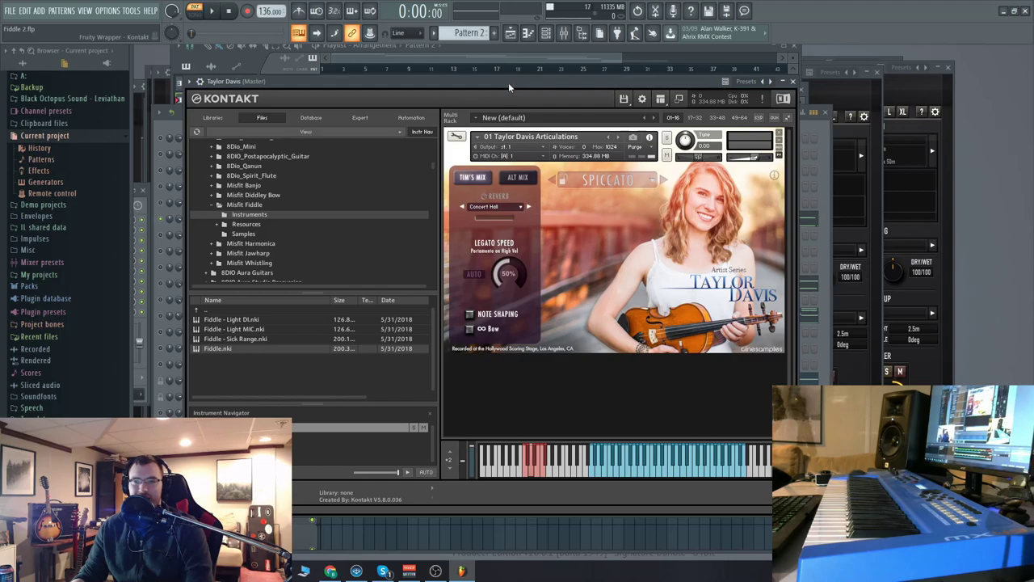
pyautogui.moveTo(508, 83); pyautogui.dragTo(609, 75)
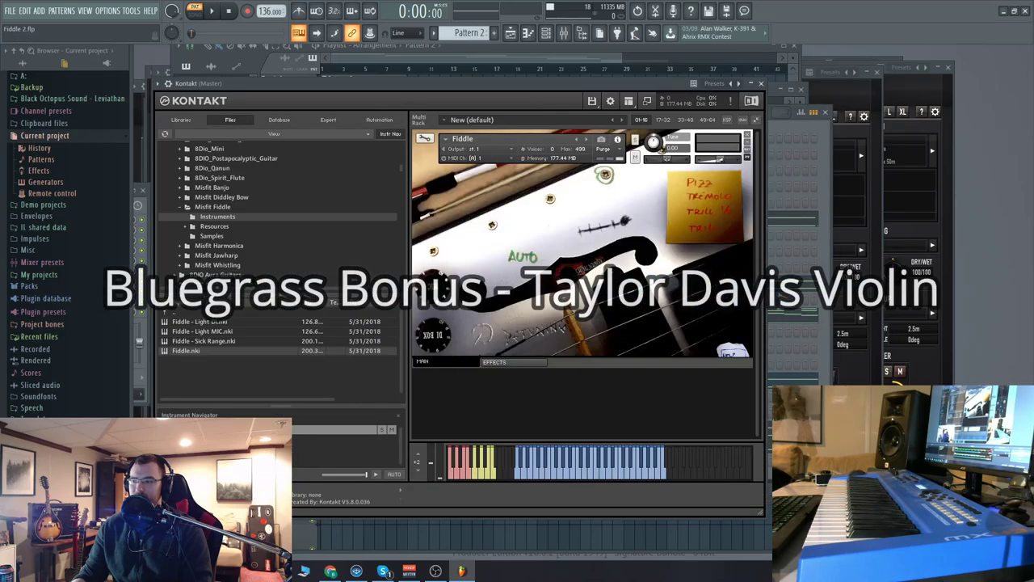
pyautogui.moveTo(521, 84); pyautogui.dragTo(605, 71)
pyautogui.press('F6')
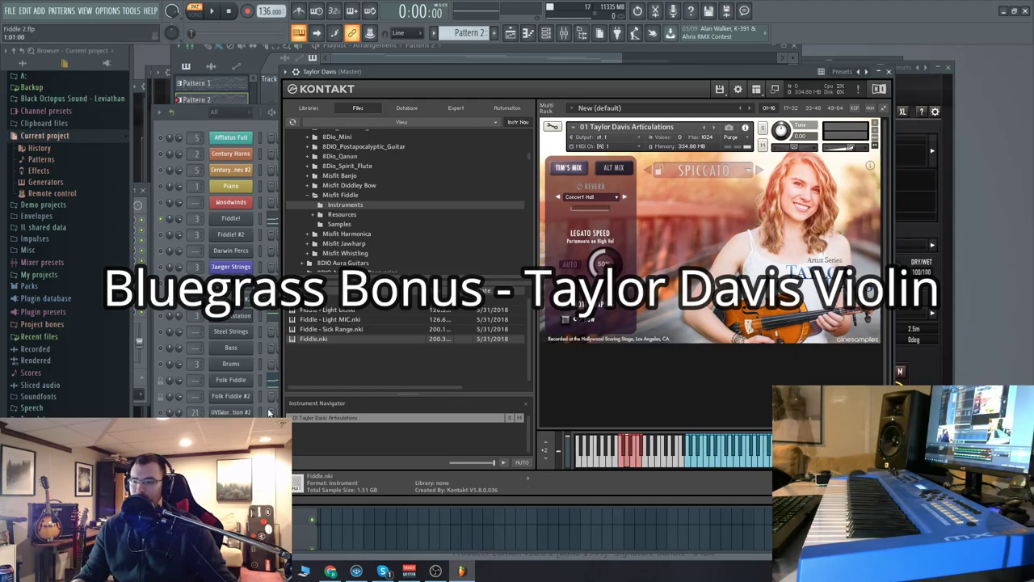
pyautogui.click(161, 396)
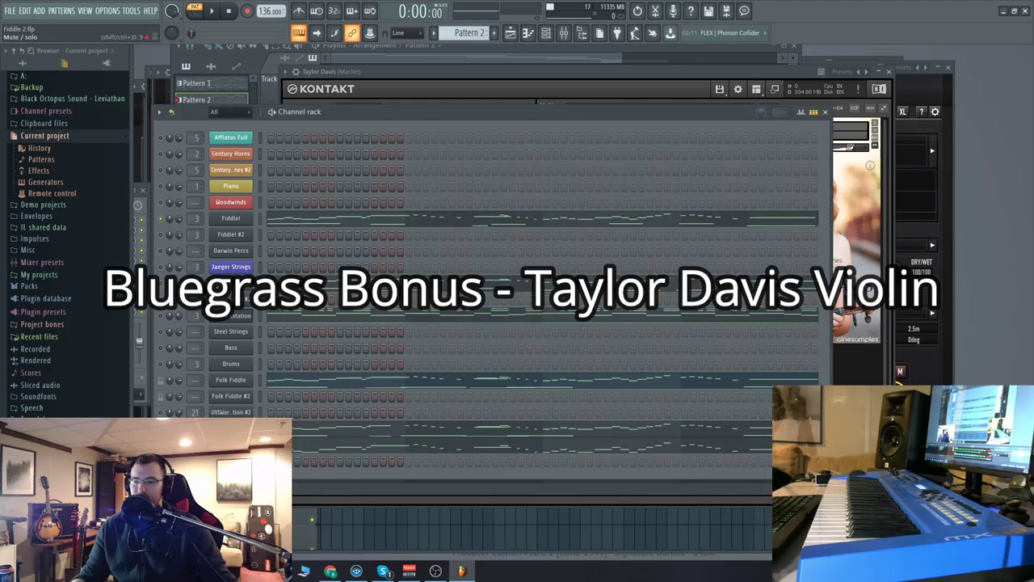
# - Play and stop the Taylor Davis part in the piano roll, then open the Celtic project's Fiddle! instrument
pyautogui.press('F7')
pyautogui.click(214, 12)
pyautogui.scroll(4, 496, 242)
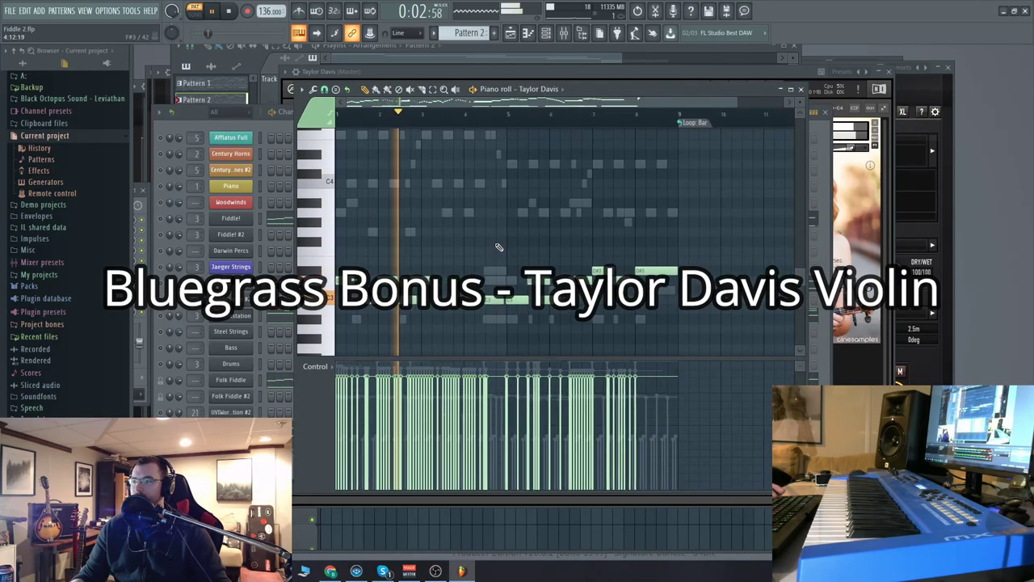
pyautogui.scroll(-2, 468, 226)
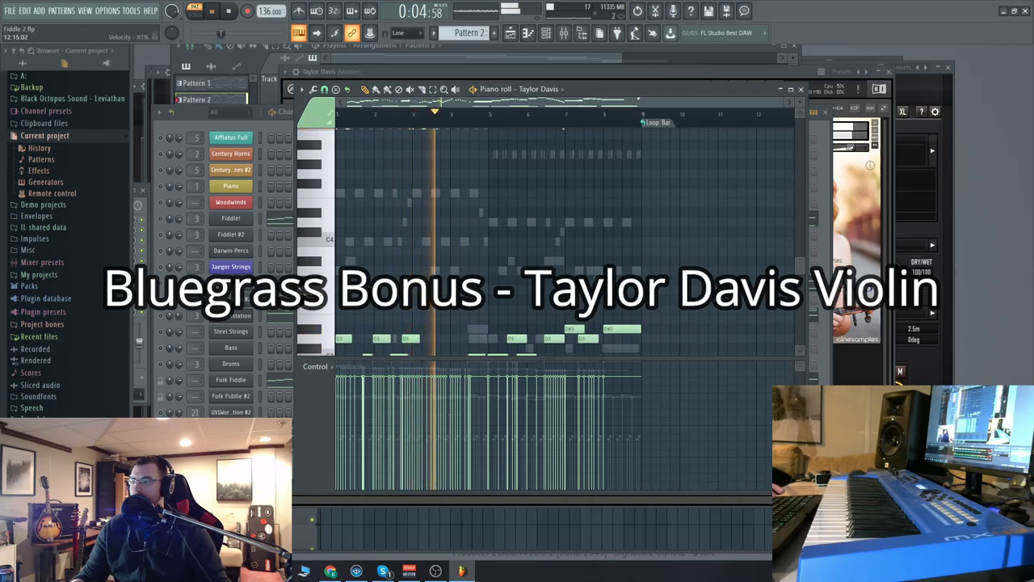
pyautogui.scroll(-3, 685, 214)
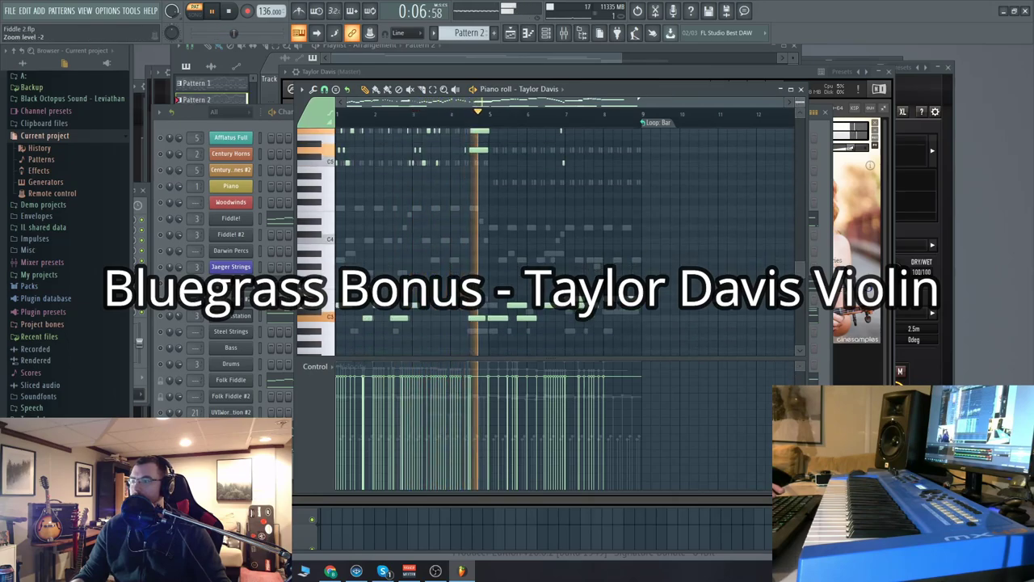
pyautogui.scroll(2, 685, 214)
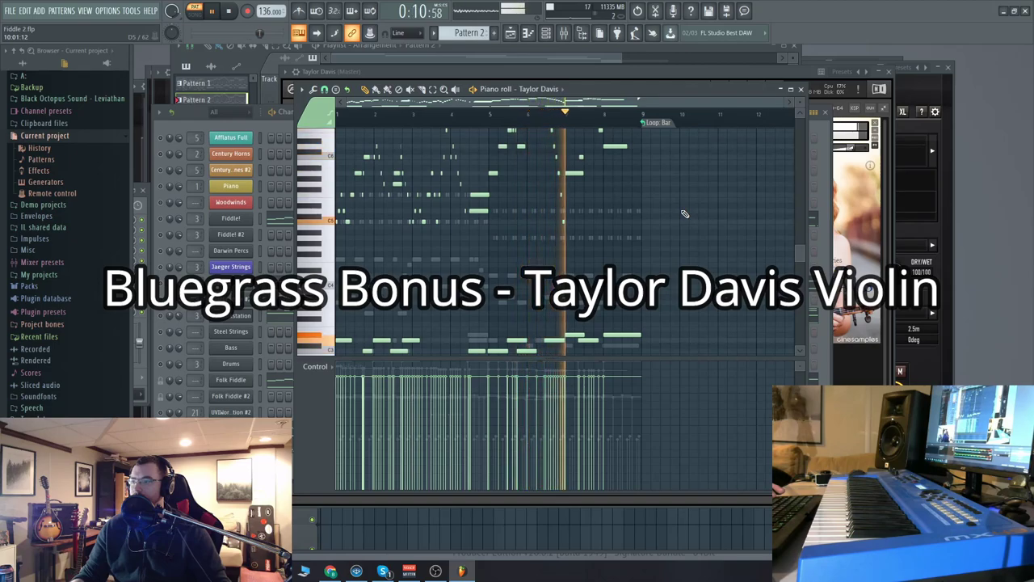
pyautogui.click(230, 12)
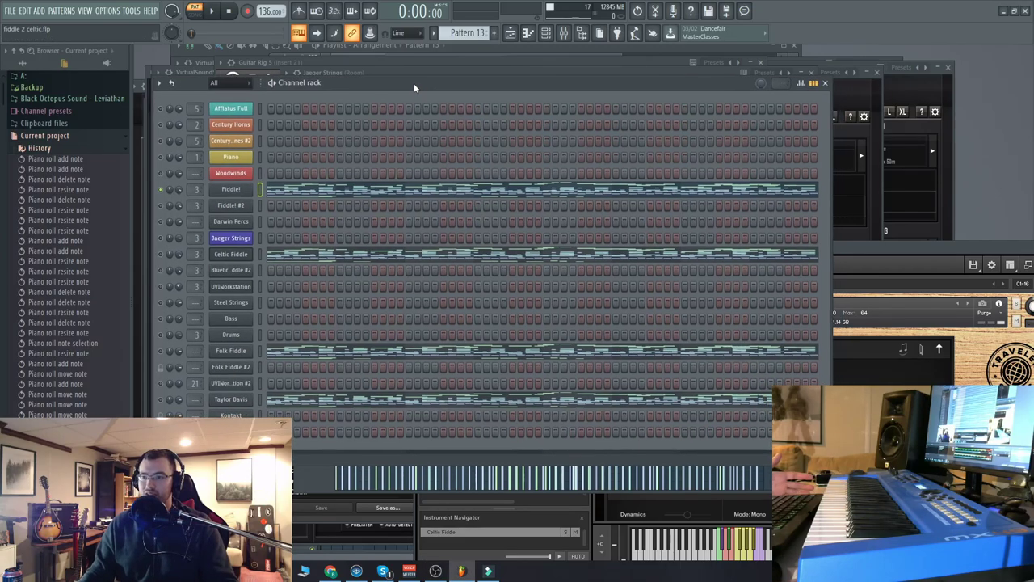
pyautogui.click(236, 189)
# - Position the Fiddle! Kontakt window and play the Celtic part through the Bolder Sounds fiddle
pyautogui.moveTo(488, 74); pyautogui.dragTo(471, 82)
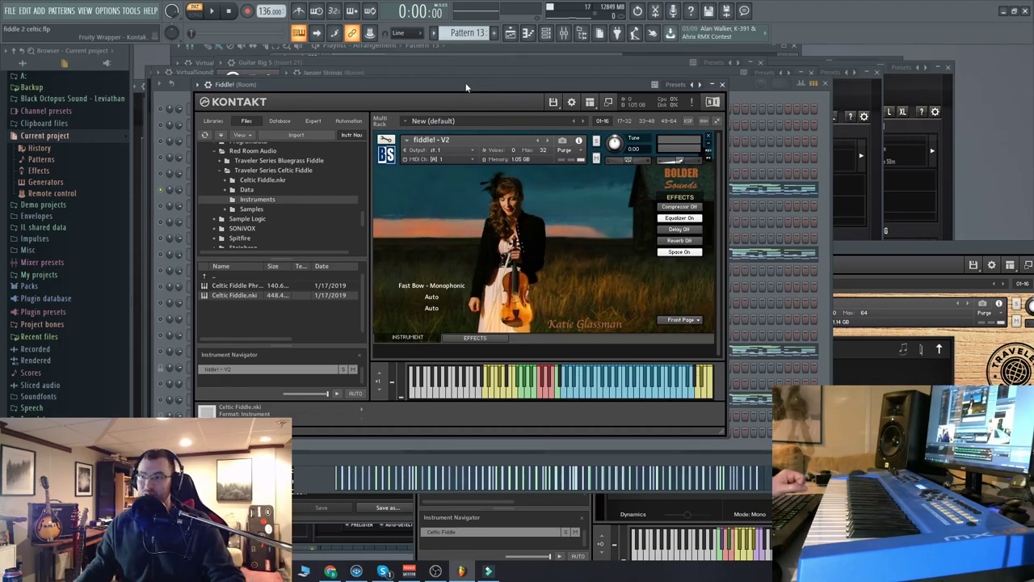
pyautogui.moveTo(466, 83); pyautogui.dragTo(459, 88)
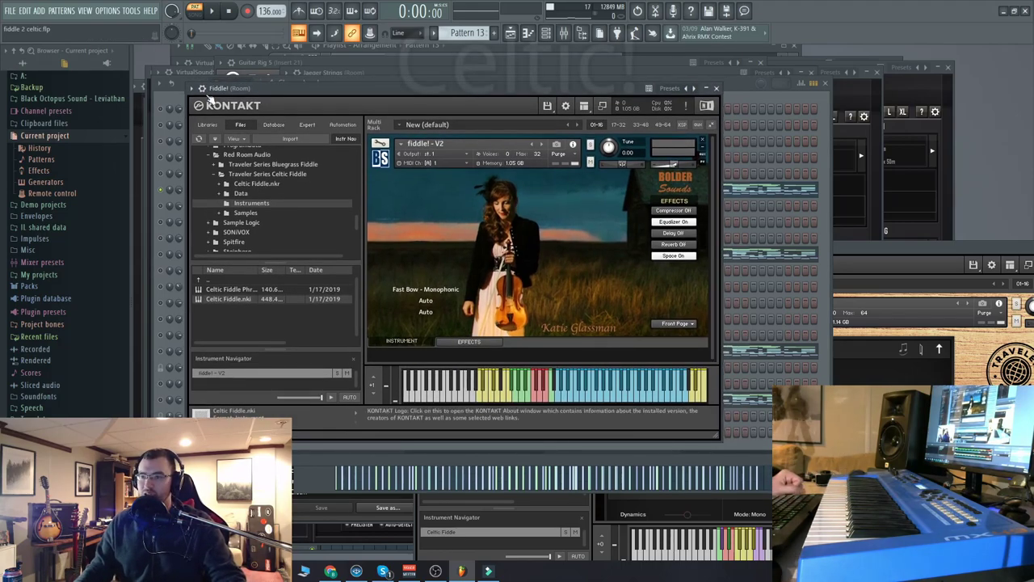
pyautogui.moveTo(375, 91); pyautogui.dragTo(377, 91)
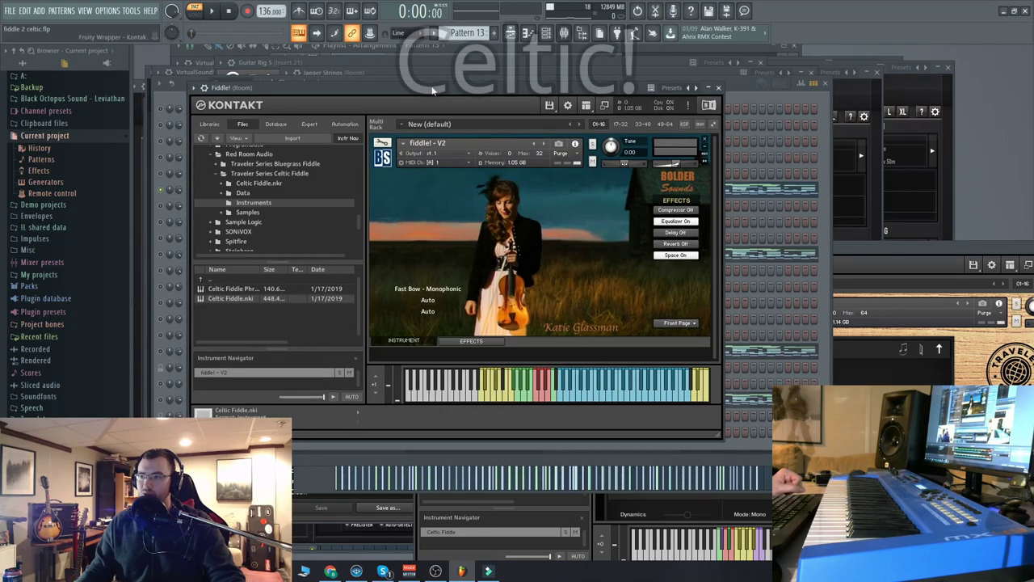
pyautogui.click(214, 14)
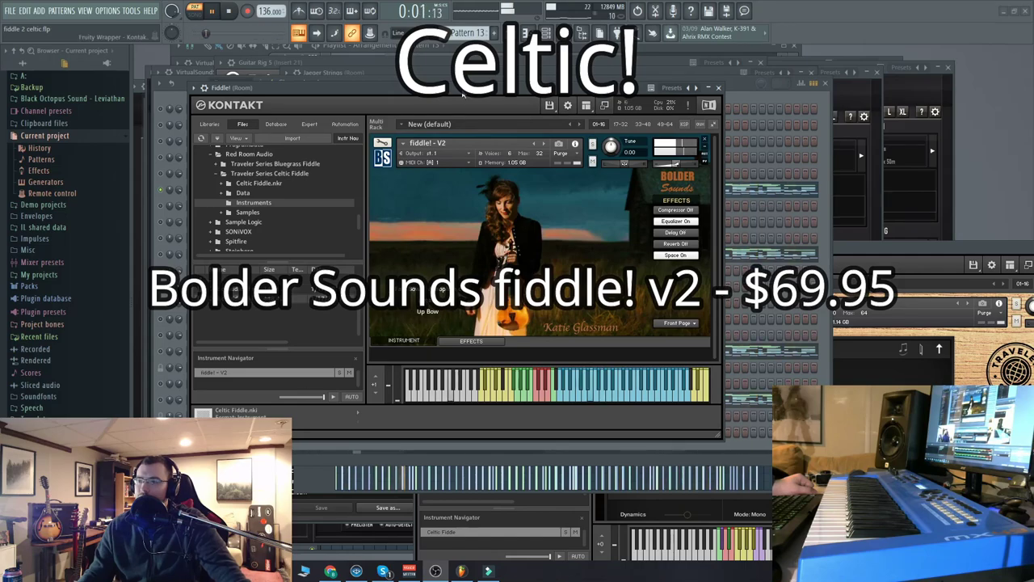
pyautogui.moveTo(463, 94); pyautogui.dragTo(573, 82)
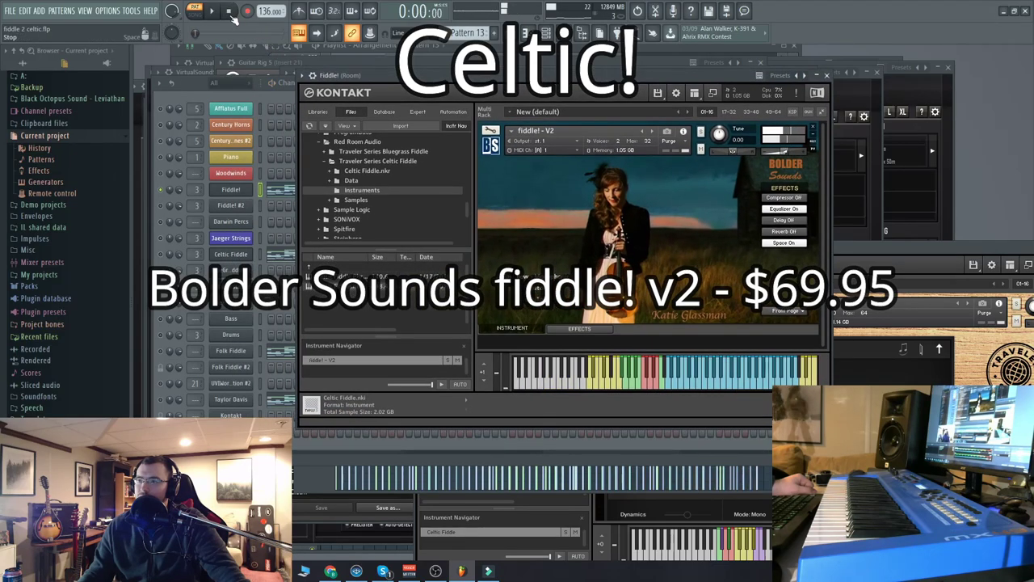
# - Open the Celtic Fiddle channel's Traveler Series instrument, move it up-left, and start playback
pyautogui.click(195, 254)
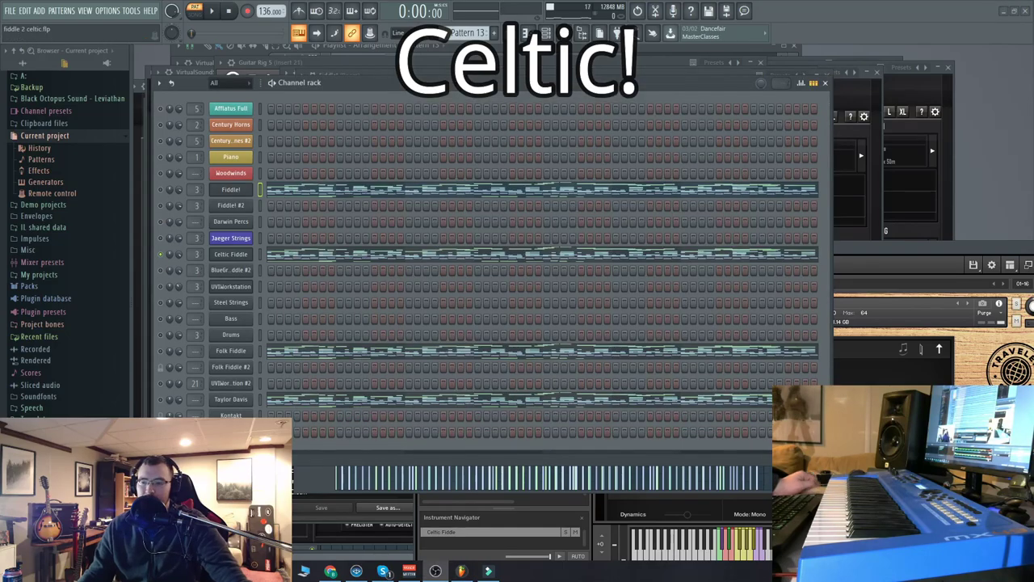
pyautogui.click(231, 255)
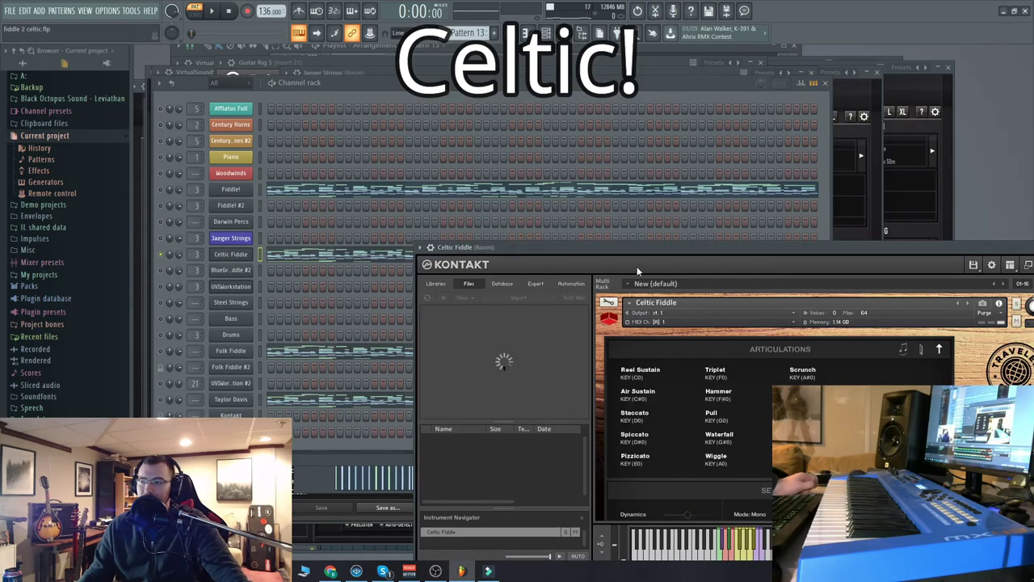
pyautogui.moveTo(637, 266); pyautogui.dragTo(378, 89)
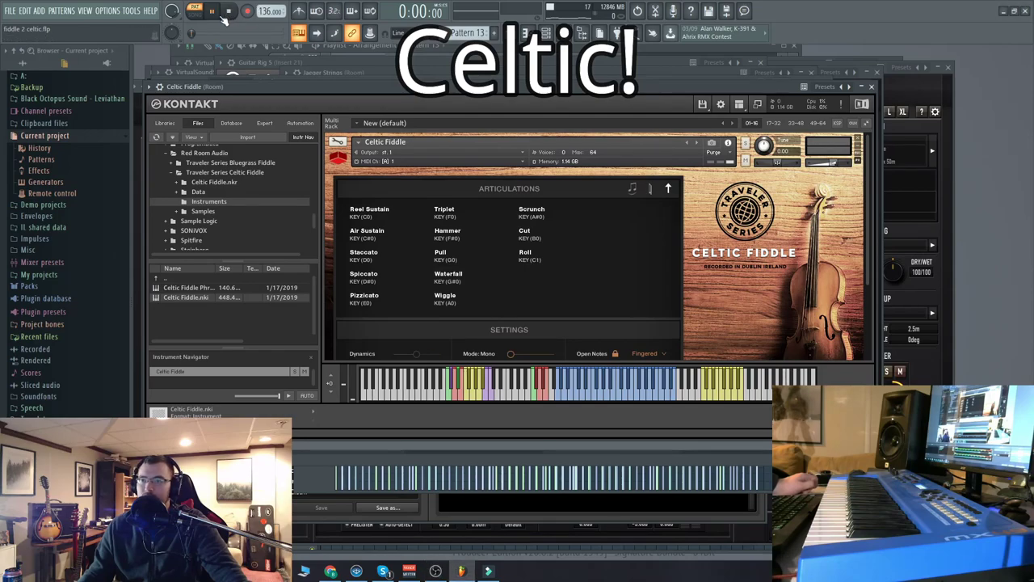
pyautogui.click(212, 12)
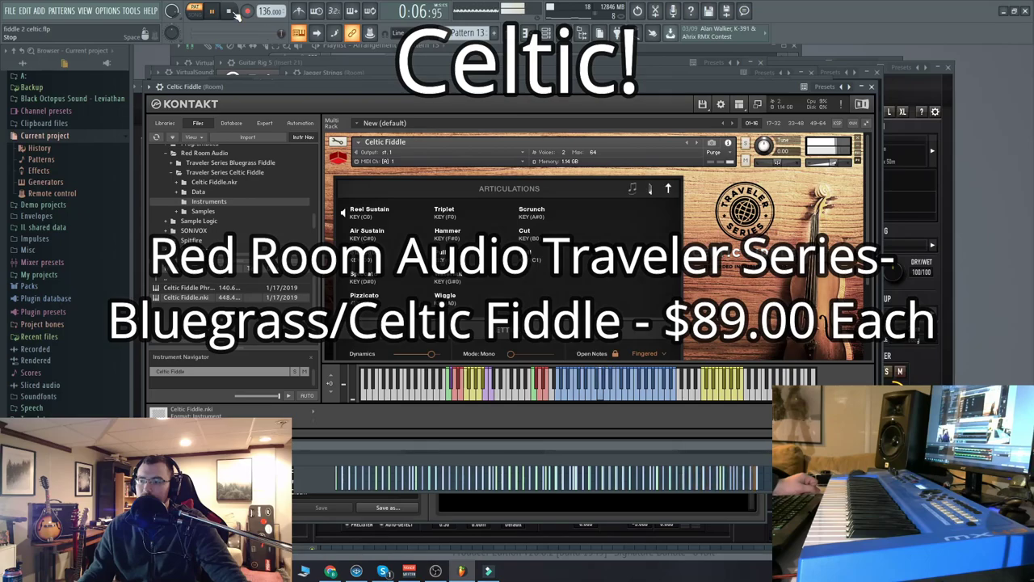
# - Stop, then replay the Celtic tune with the Folk Fiddle instrument opened, and stop again
pyautogui.click(230, 11)
pyautogui.moveTo(380, 87); pyautogui.dragTo(581, 106)
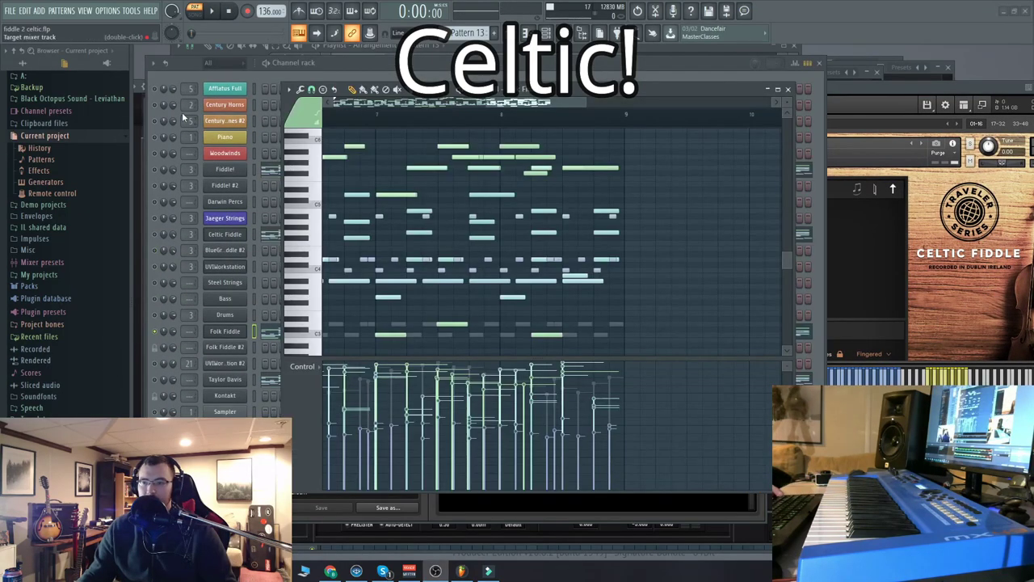
pyautogui.click(174, 81)
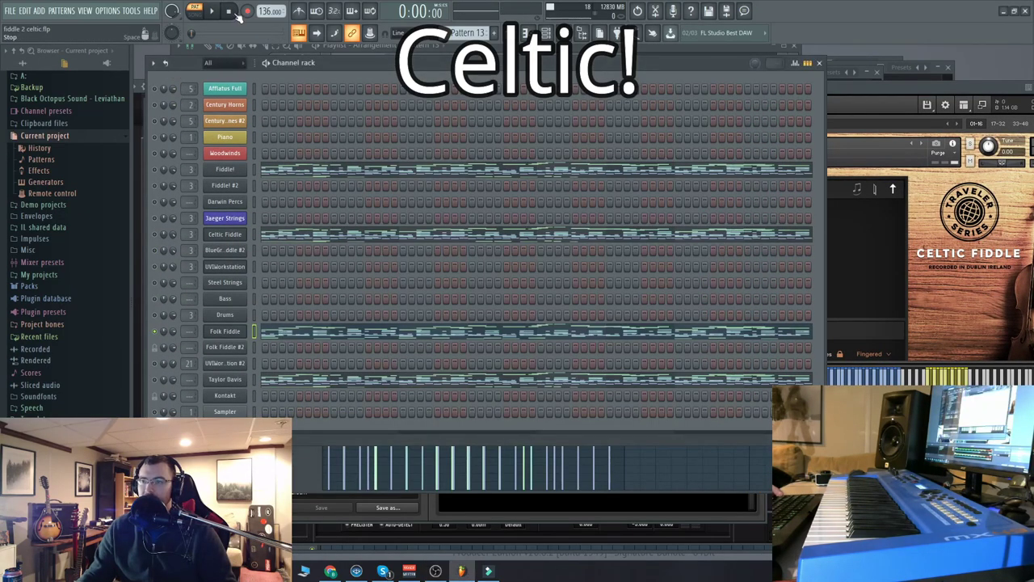
pyautogui.click(212, 11)
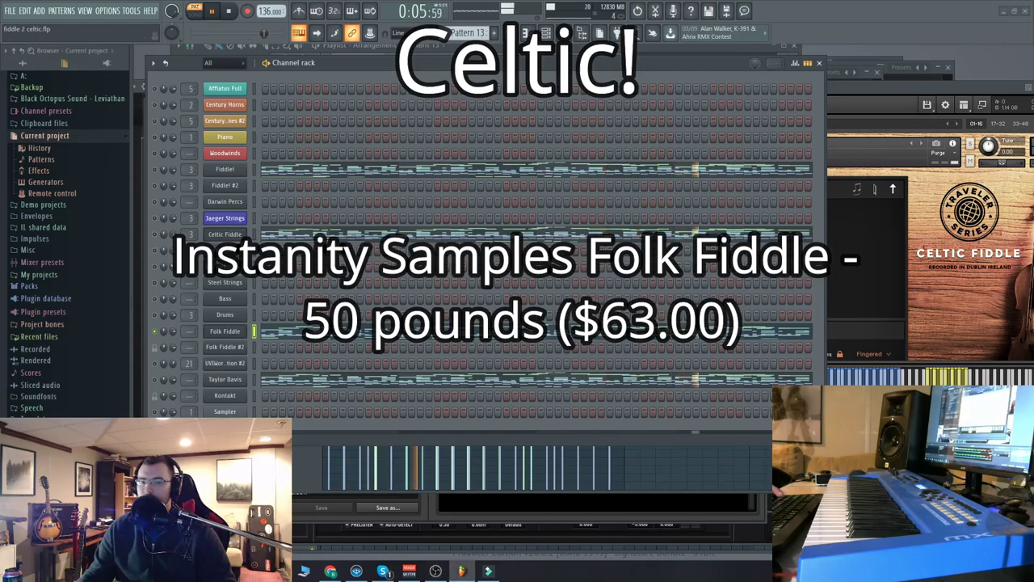
pyautogui.click(225, 330)
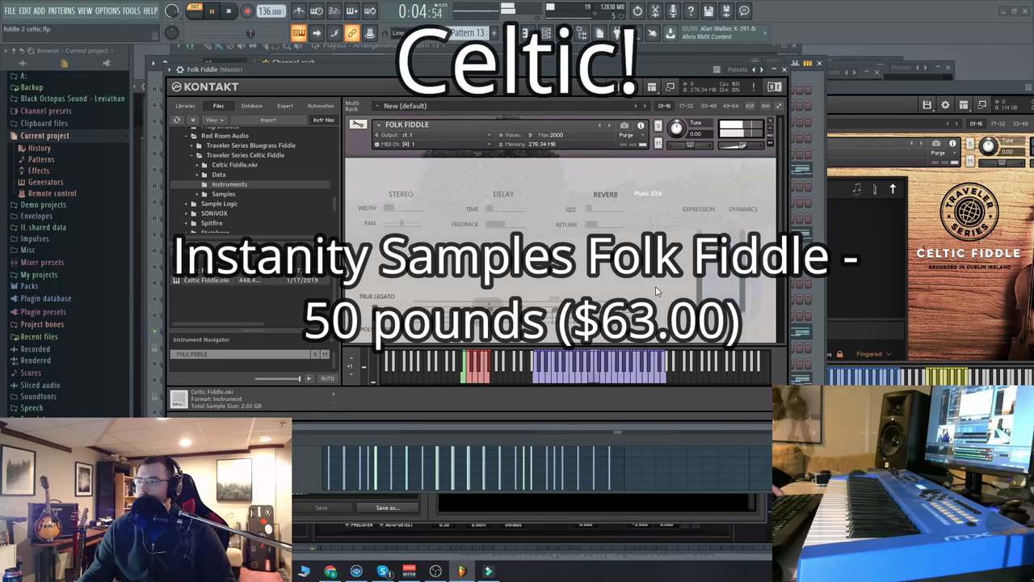
pyautogui.click(234, 13)
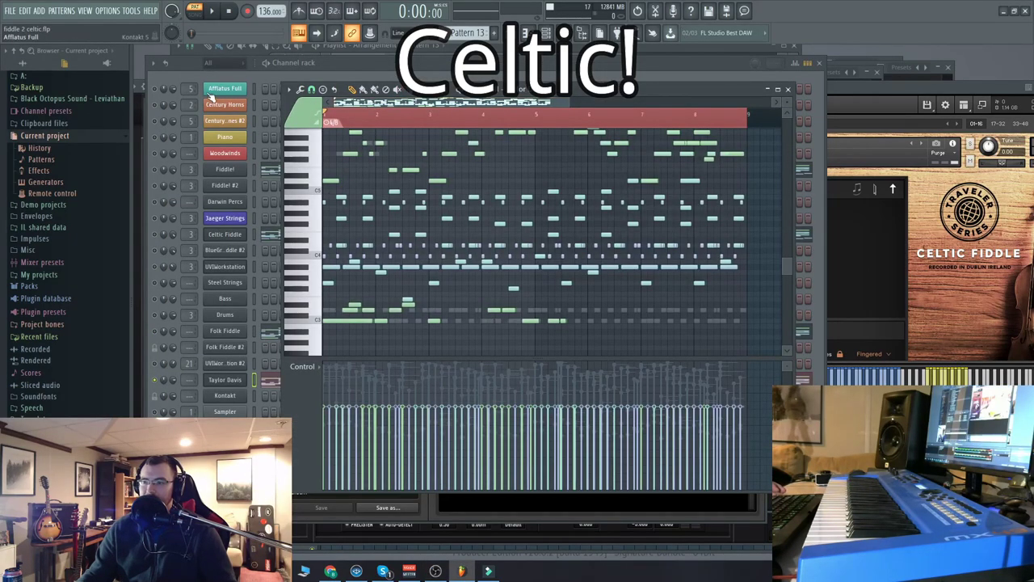
# - Play the Celtic tune through the Cinesamples Taylor Davis violin with its Kontakt window moved left, then stop
pyautogui.click(259, 380)
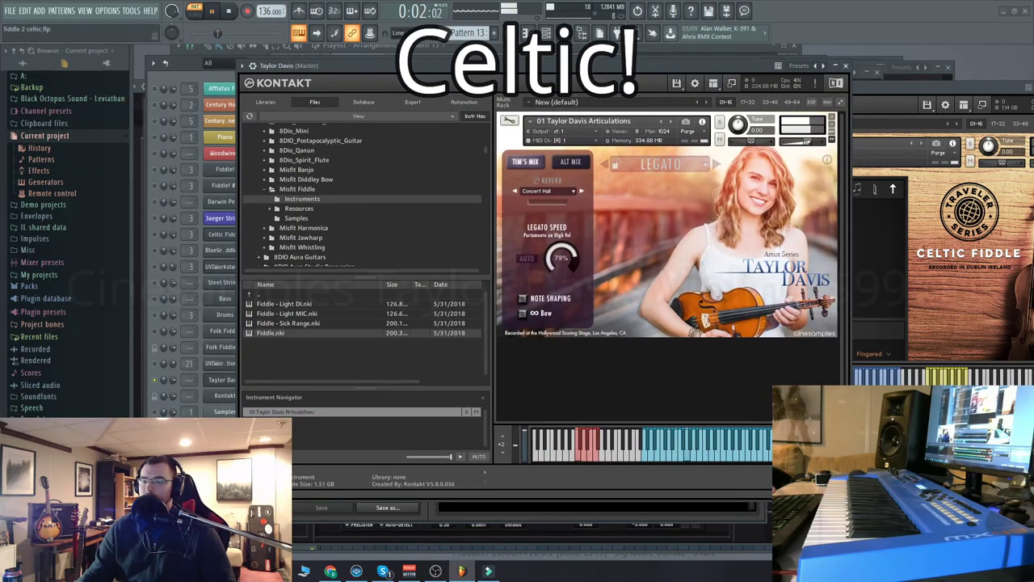
pyautogui.moveTo(547, 77); pyautogui.dragTo(501, 71)
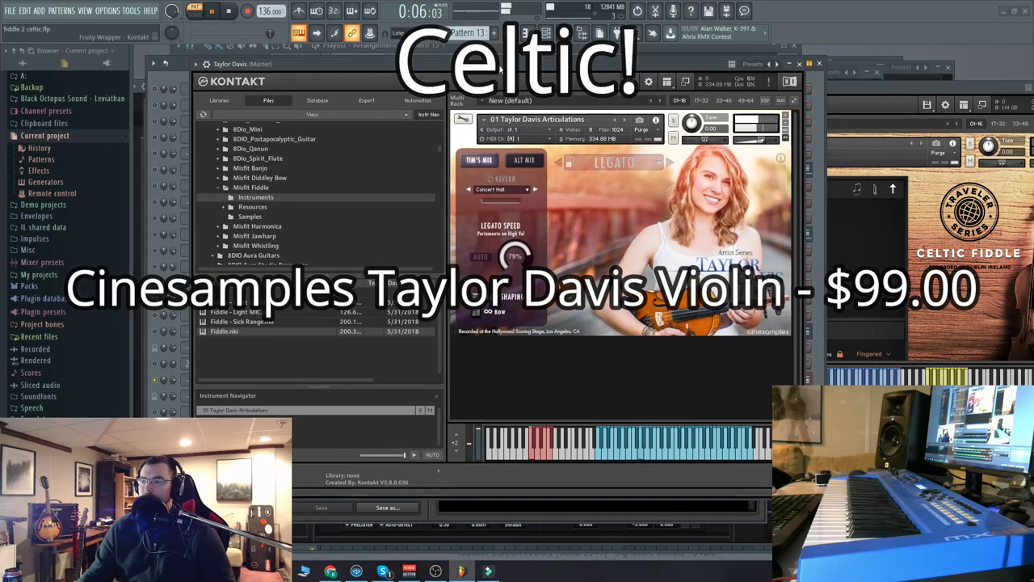
pyautogui.moveTo(498, 68); pyautogui.dragTo(481, 61)
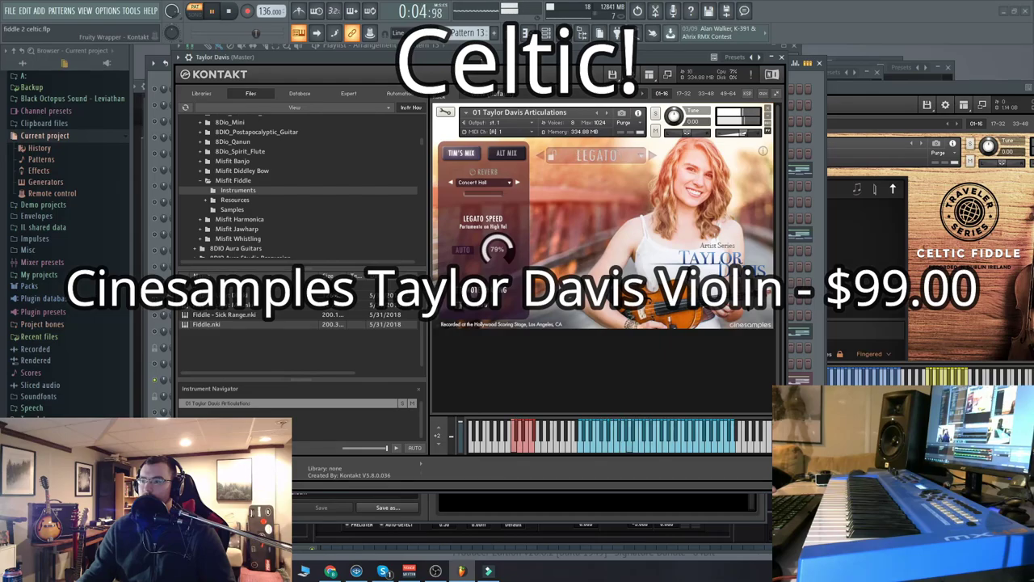
pyautogui.click(234, 12)
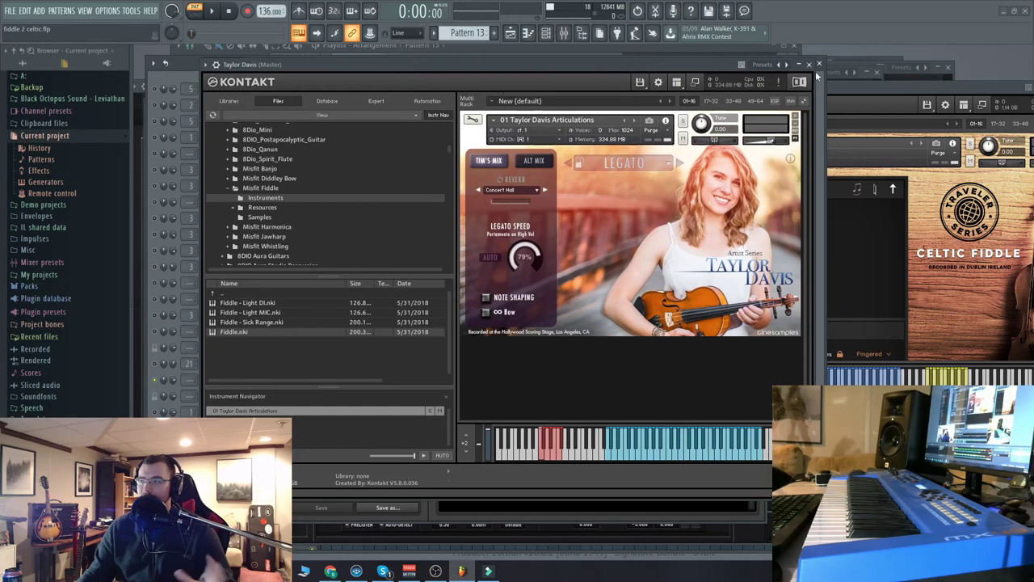
# - Inspect the Fiddle! channel's Kontakt instrument, then open the Traveler Series Celtic Fiddle instrument
pyautogui.press('F6')
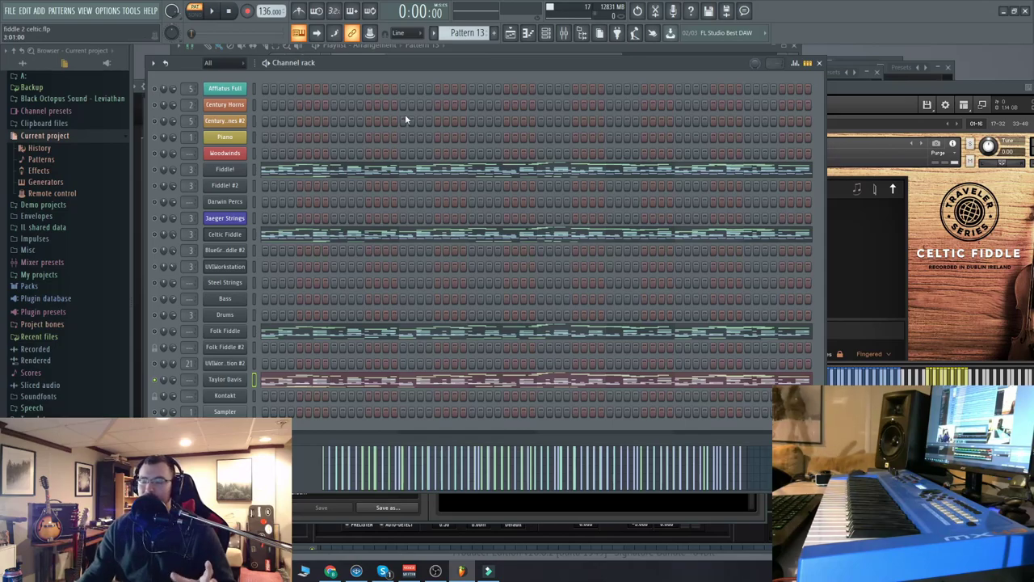
pyautogui.moveTo(435, 62); pyautogui.dragTo(439, 68)
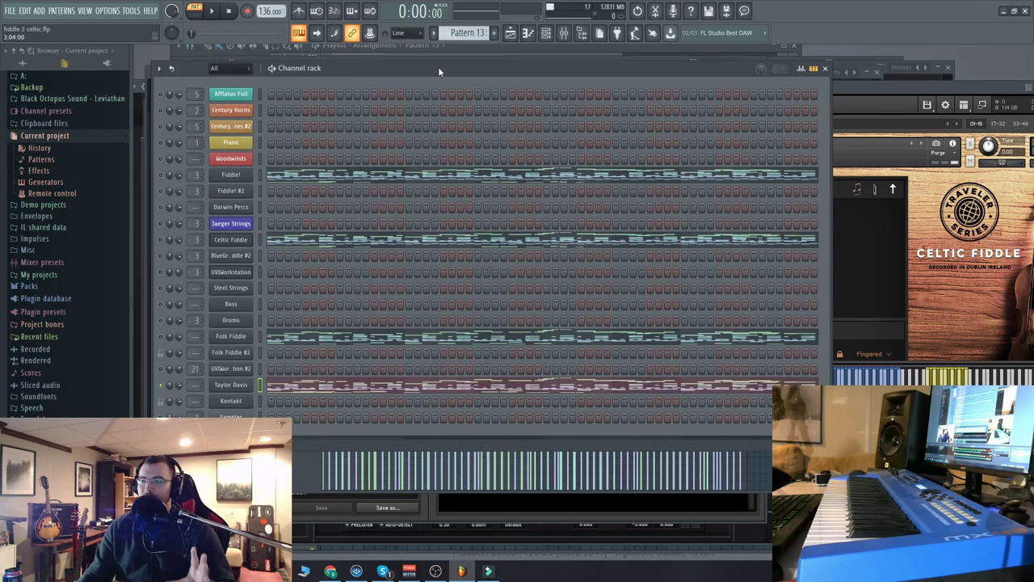
pyautogui.click(230, 174)
pyautogui.moveTo(538, 73); pyautogui.dragTo(516, 75)
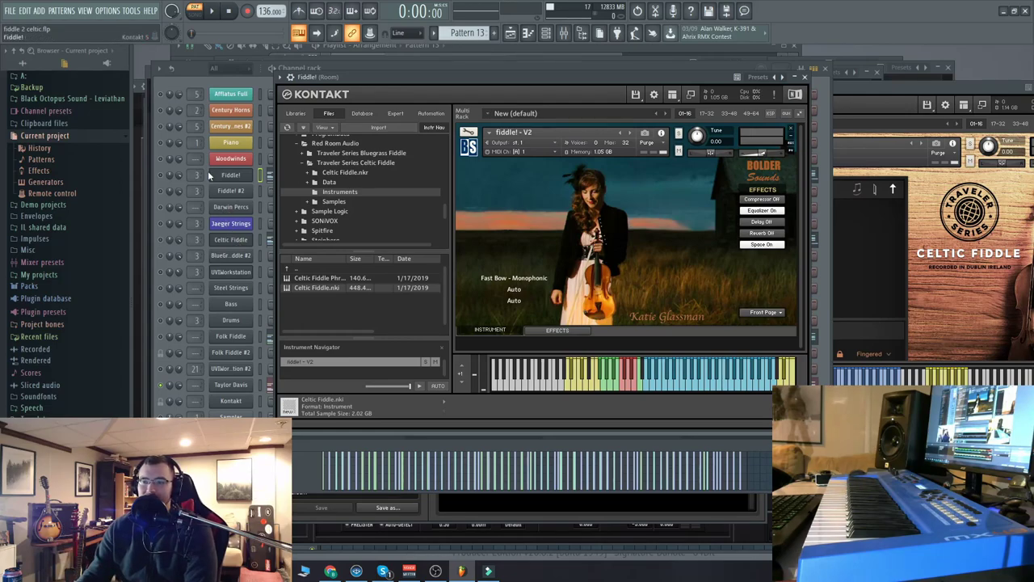
pyautogui.click(168, 88)
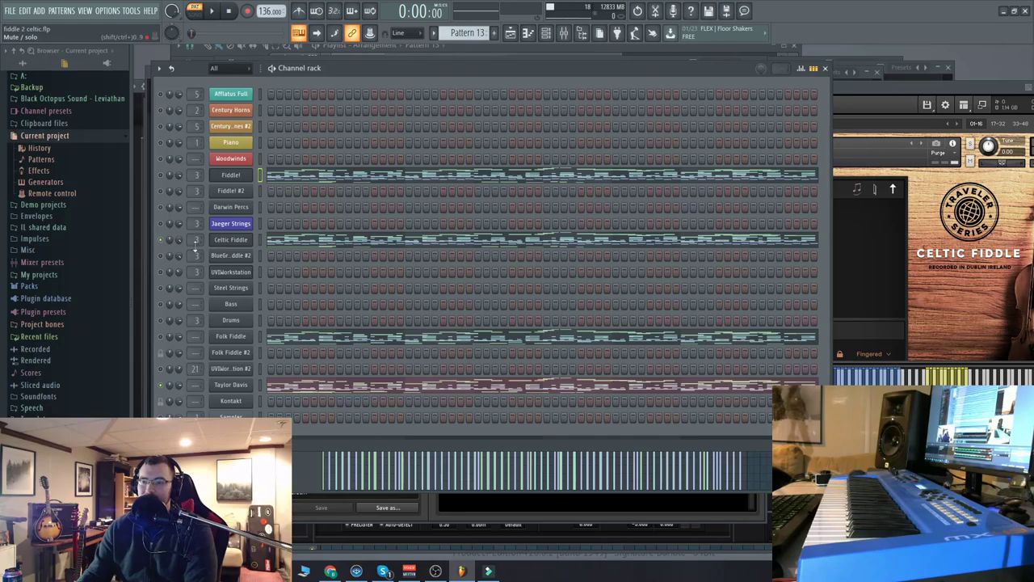
pyautogui.click(241, 242)
# - Reposition the Celtic Fiddle Kontakt window, then return the Channel rack to the front
pyautogui.moveTo(554, 89); pyautogui.dragTo(339, 81)
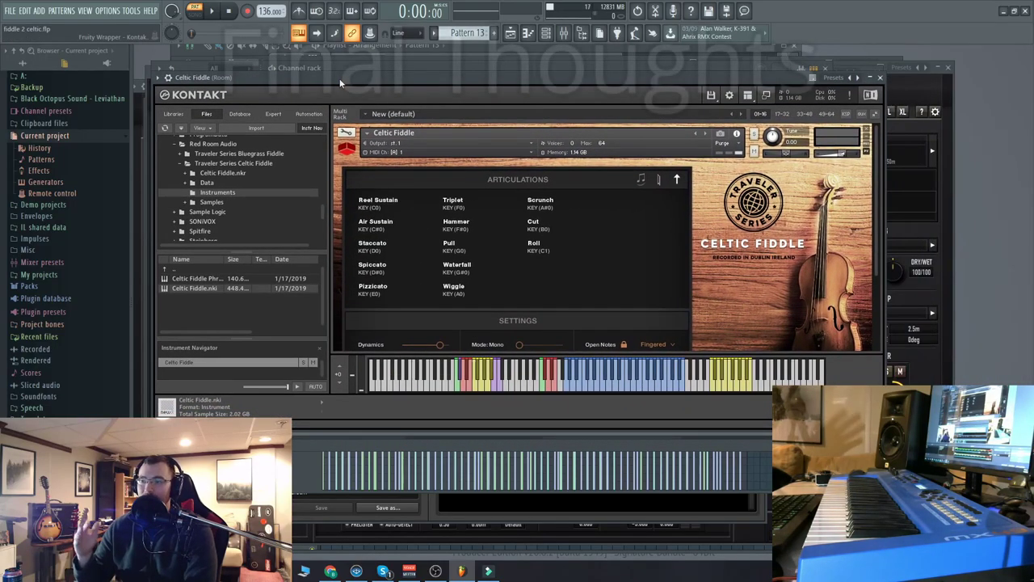
pyautogui.moveTo(339, 81)
pyautogui.mouseDown()
pyautogui.moveTo(404, 83)
pyautogui.moveTo(335, 71)
pyautogui.mouseUp()
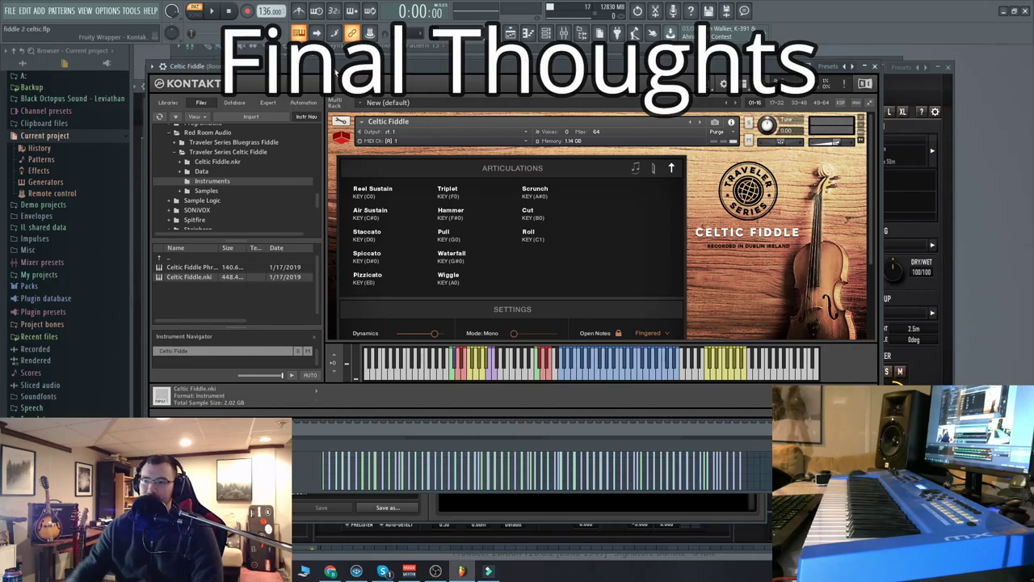
pyautogui.moveTo(334, 71); pyautogui.dragTo(352, 81)
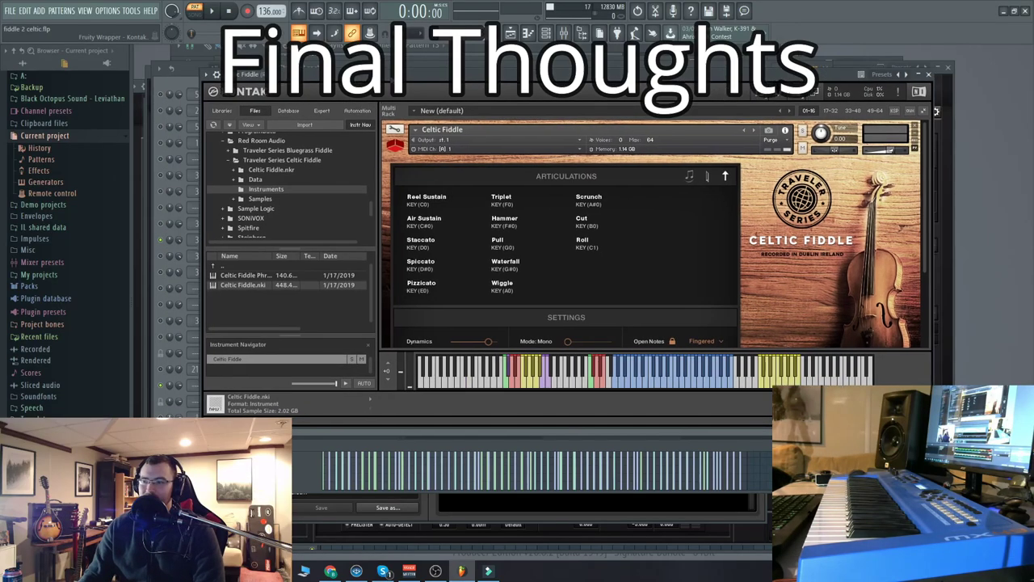
pyautogui.click(162, 81)
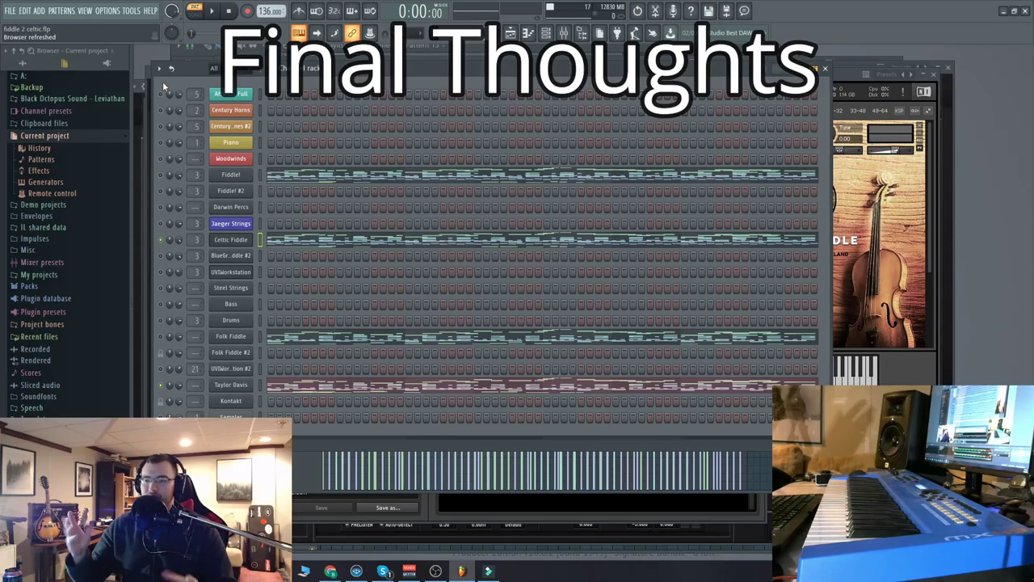
# - Open the Celtic Fiddle Kontakt instrument and resize its file browser's Name column to read the library files
pyautogui.click(239, 239)
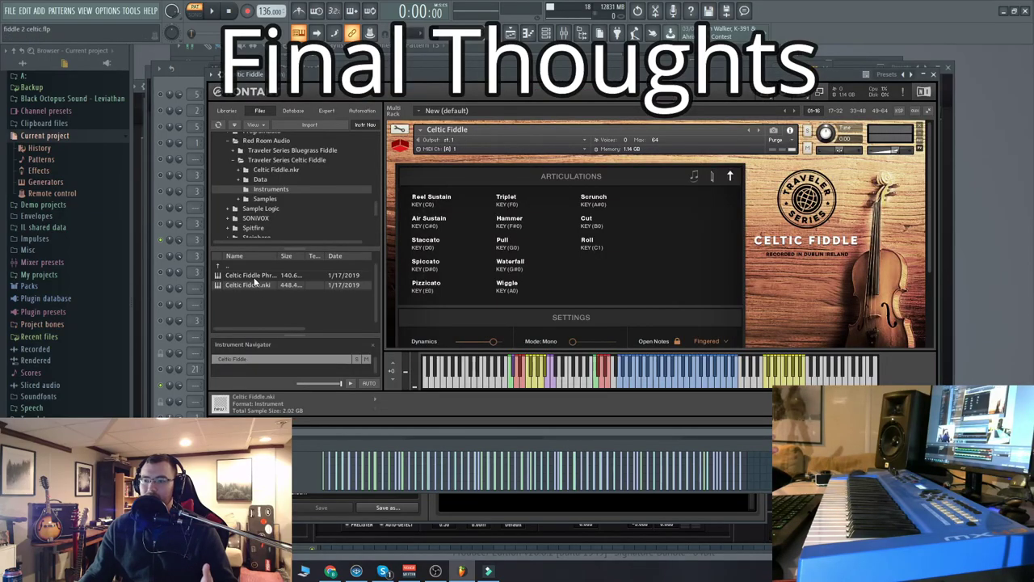
pyautogui.moveTo(279, 255)
pyautogui.mouseDown()
pyautogui.moveTo(330, 260)
pyautogui.moveTo(292, 258)
pyautogui.mouseUp()
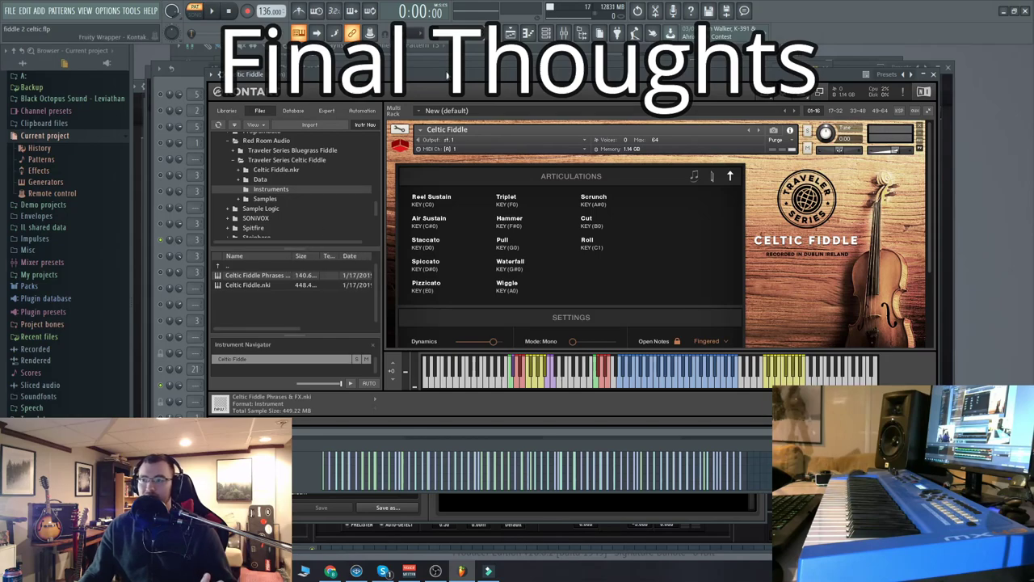
pyautogui.moveTo(453, 77); pyautogui.dragTo(421, 78)
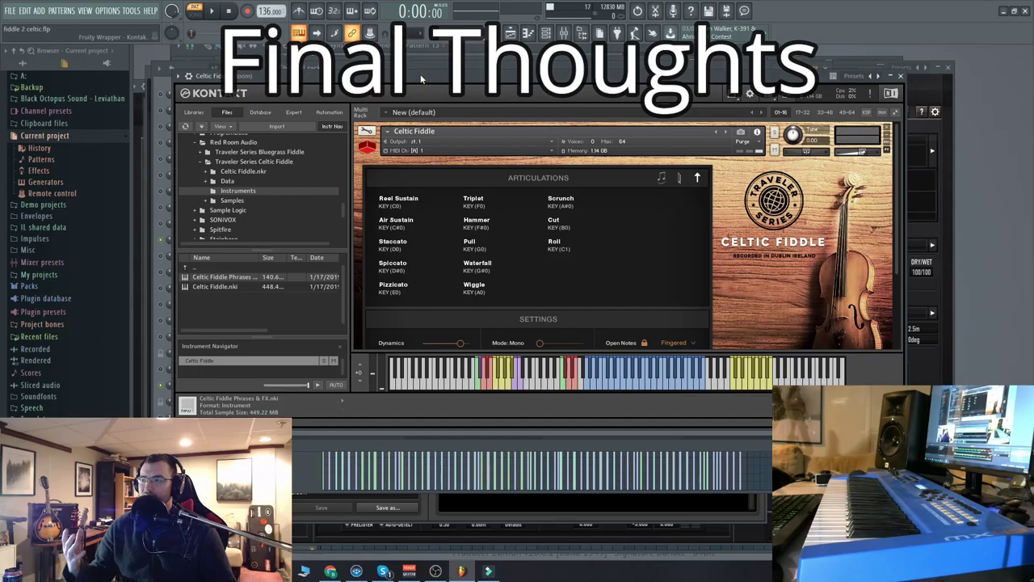
pyautogui.moveTo(421, 79)
pyautogui.mouseDown()
pyautogui.moveTo(448, 81)
pyautogui.moveTo(432, 76)
pyautogui.mouseUp()
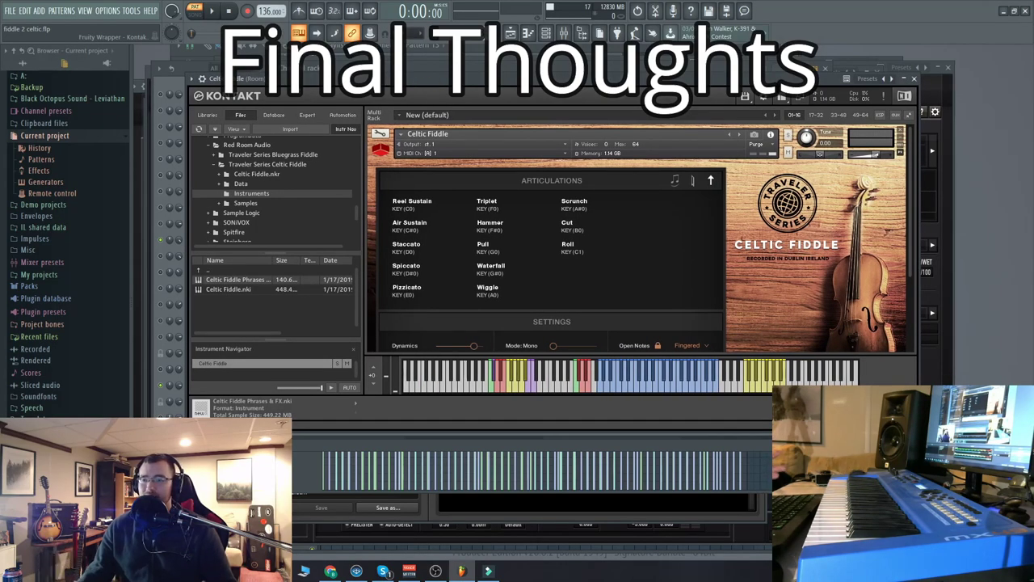
# - Open the Taylor Davis Articulations violin in Kontakt from the Channel rack
pyautogui.press('F6')
pyautogui.click(231, 389)
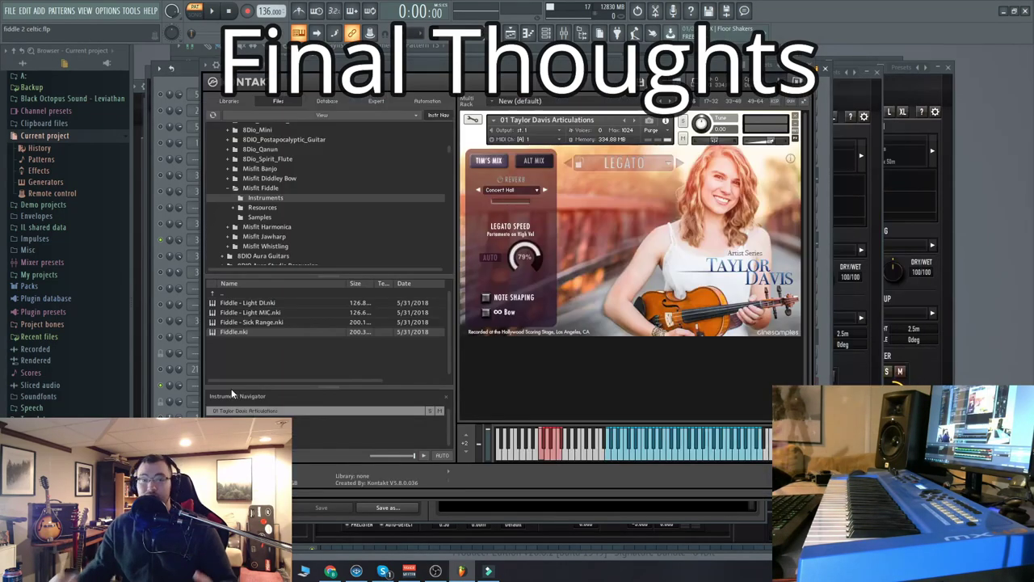